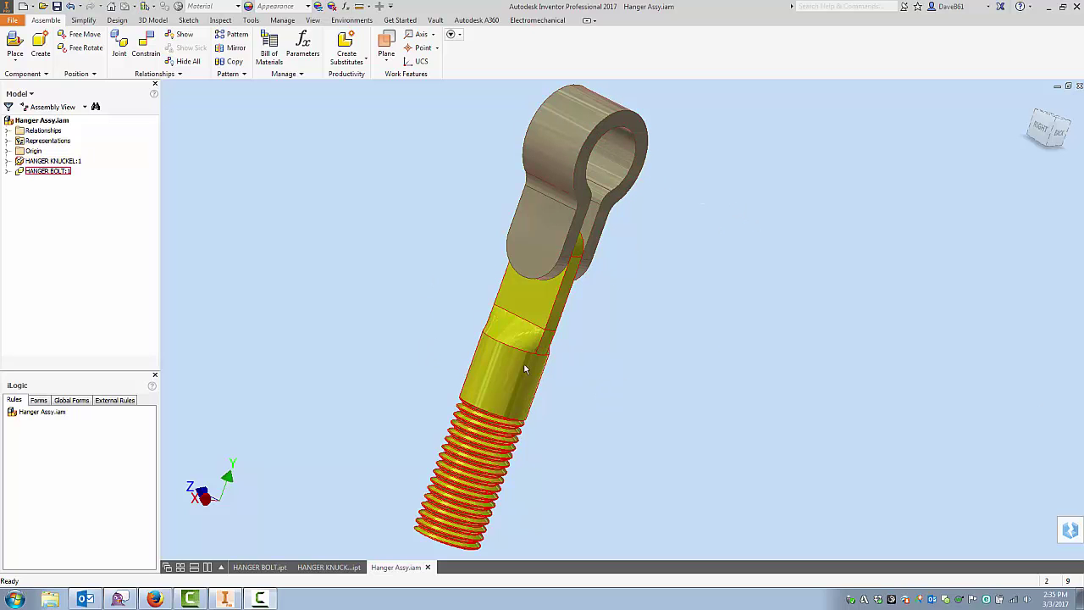
Pull the bolt along its axis away from the knuckle, then return to the home view
mouse_move(534, 336)
mouse_down()
mouse_move(506, 432)
mouse_move(530, 306)
mouse_move(496, 391)
mouse_move(534, 310)
mouse_move(529, 336)
mouse_up()
click(720, 366)
key(F6)
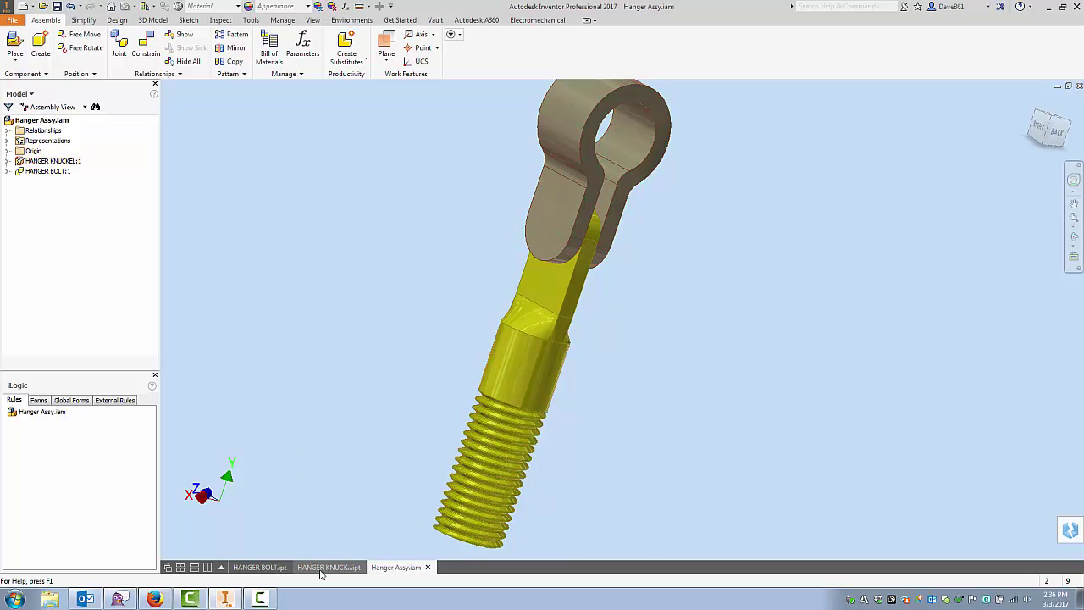
Look over the knuckle and bolt parts, then browse the Content Center fasteners without placing any
click(325, 566)
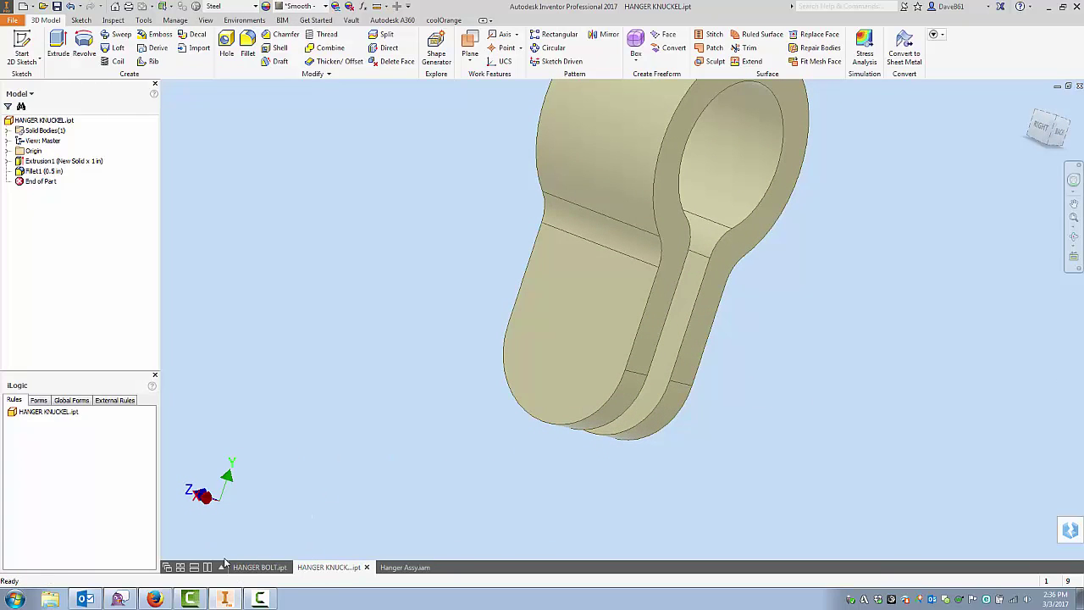
click(258, 566)
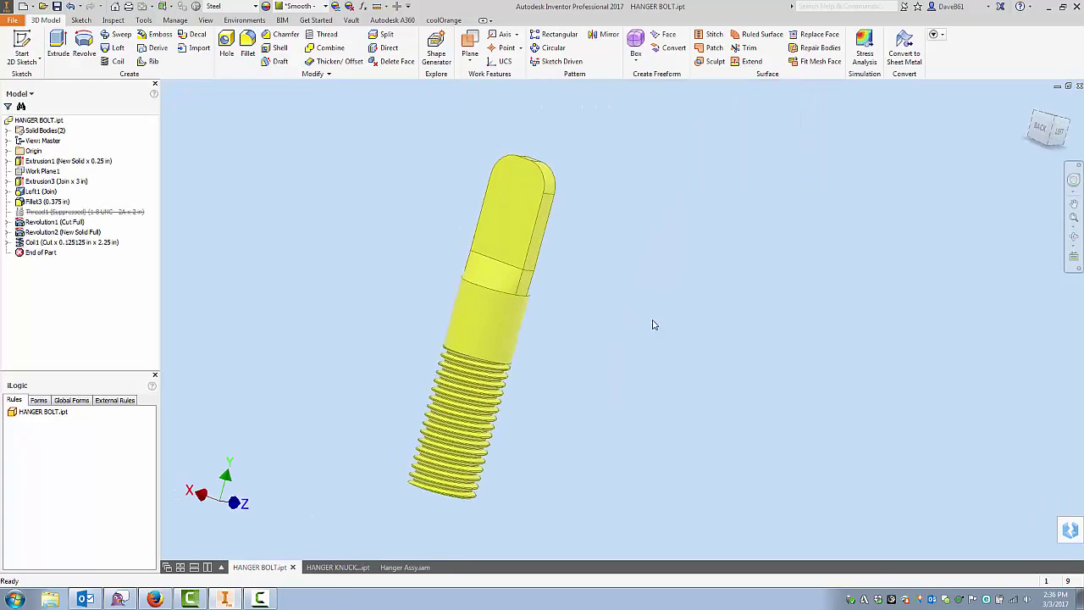
click(400, 567)
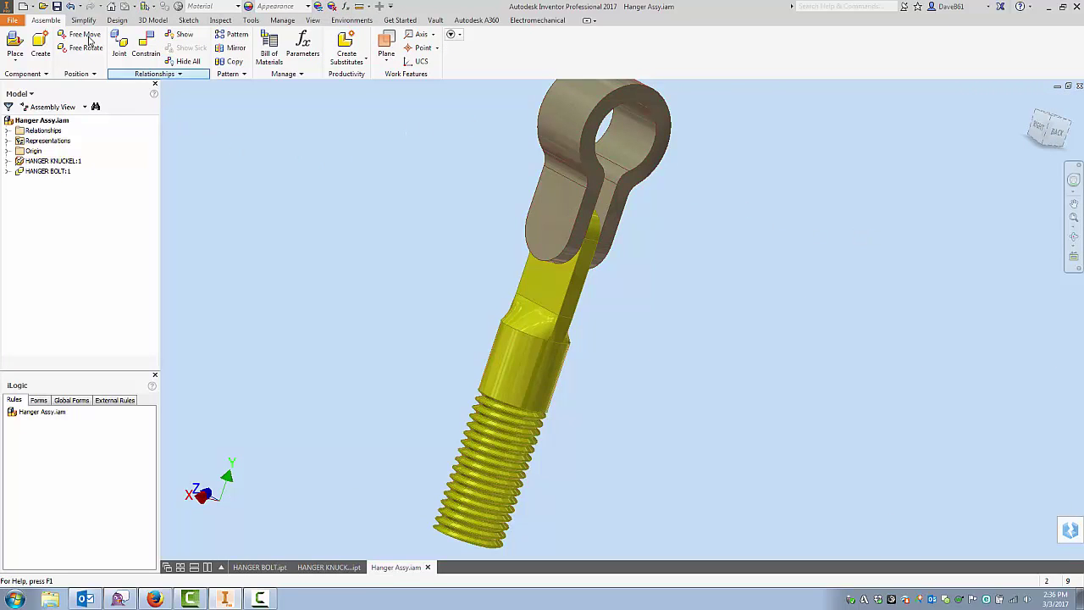
click(15, 57)
click(30, 127)
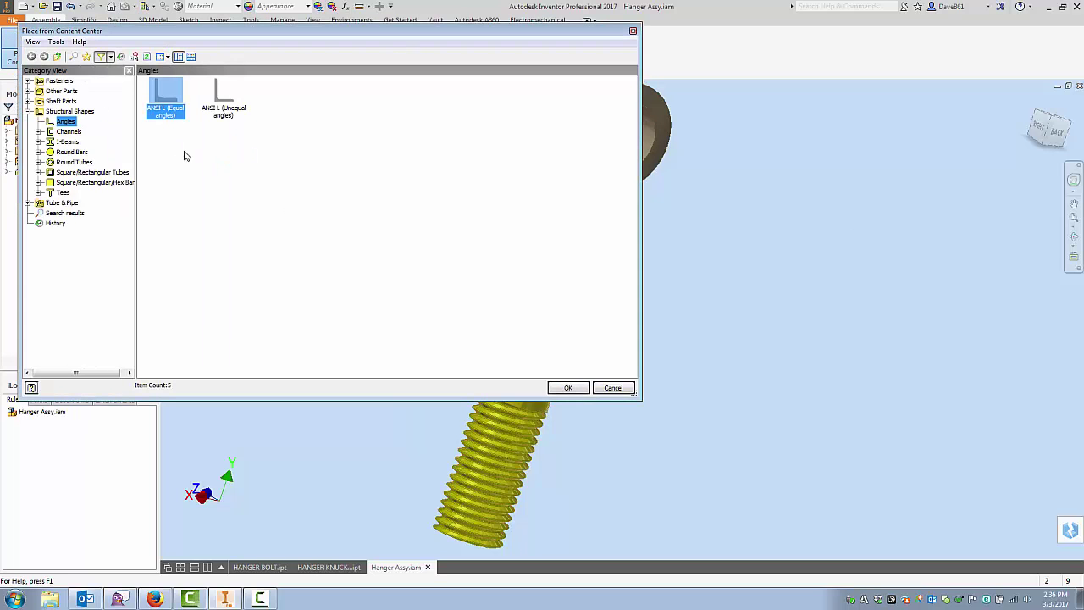
click(49, 82)
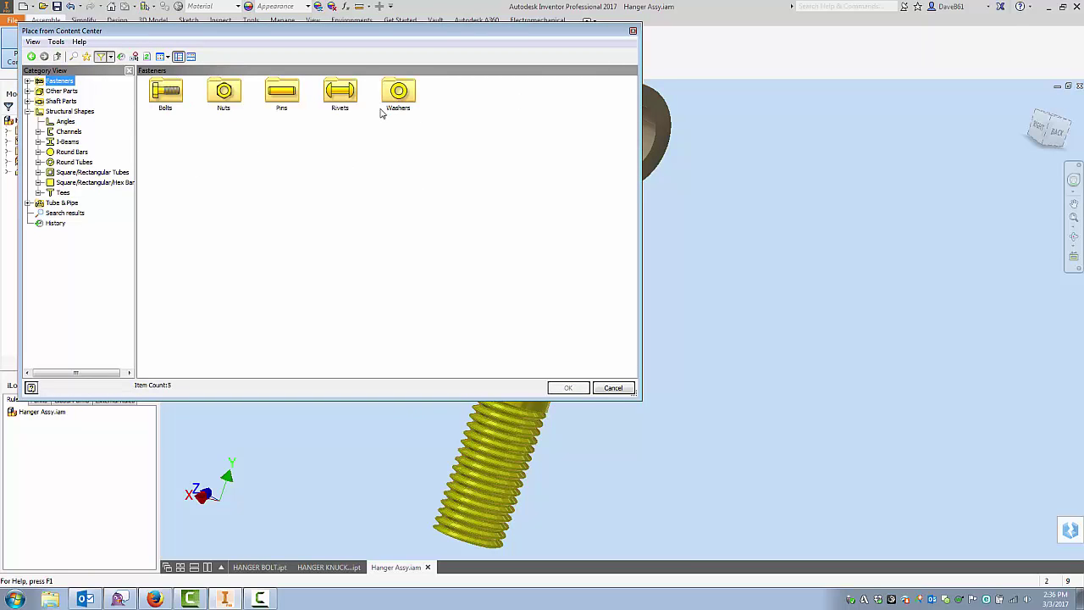
click(613, 388)
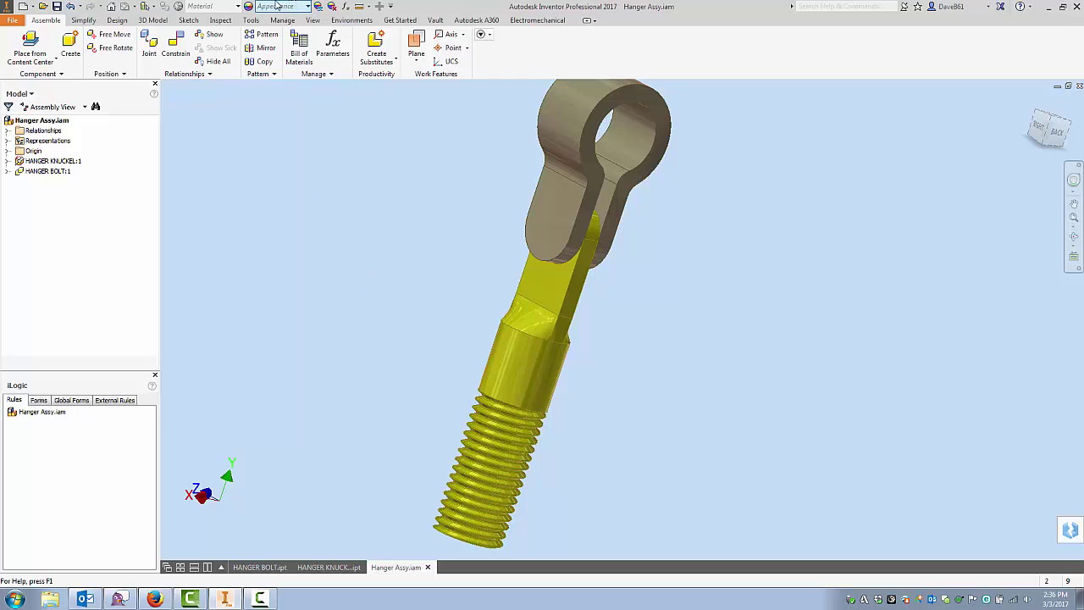
Start a Bolted Connection from the Design tab and collapse its dialog
click(117, 21)
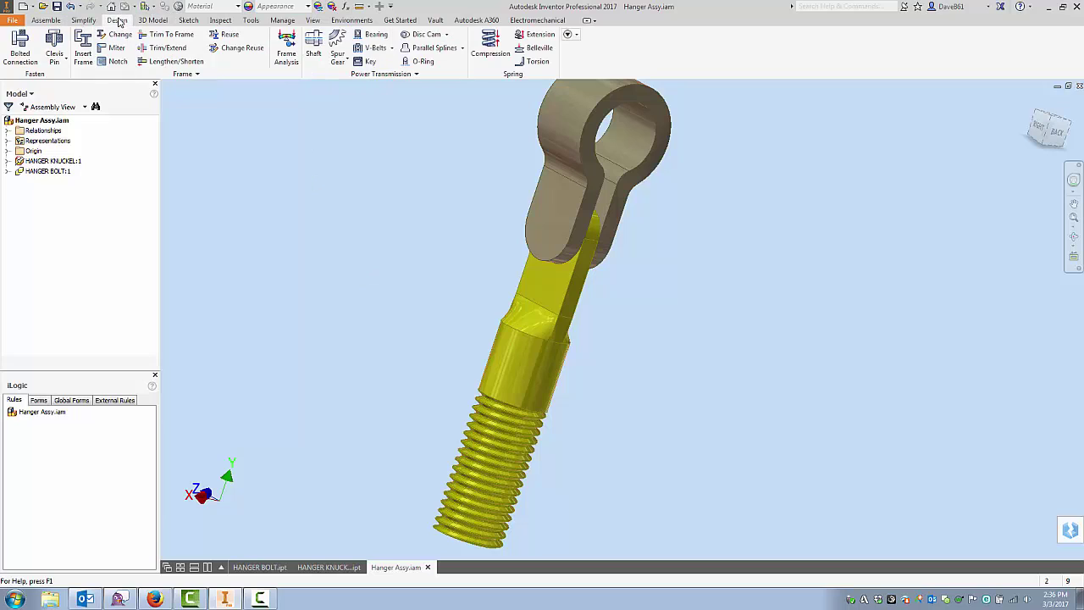
click(27, 48)
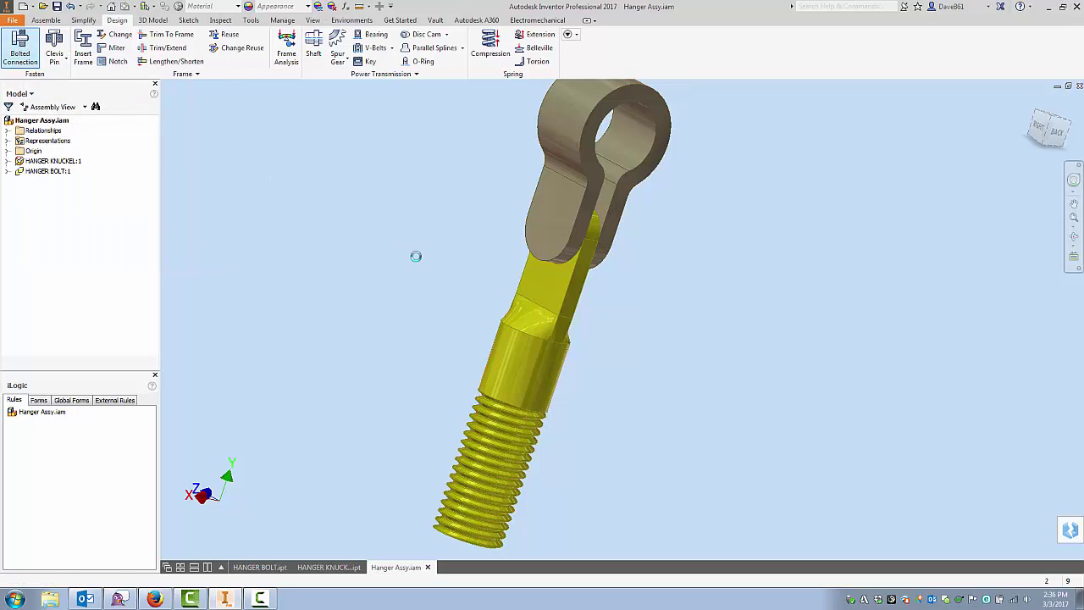
drag(327, 94, 296, 92)
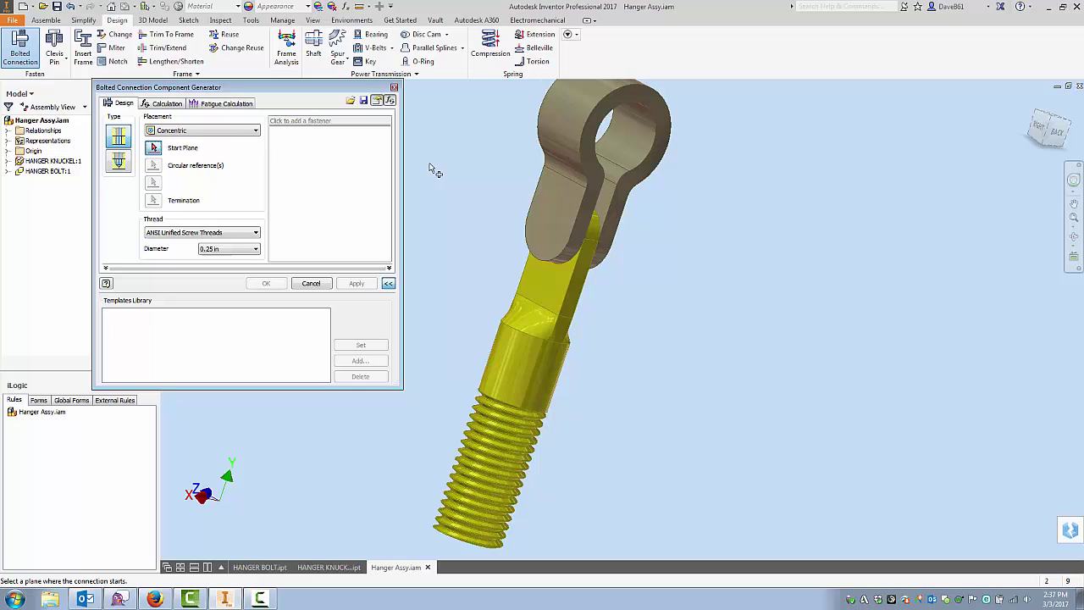
click(389, 284)
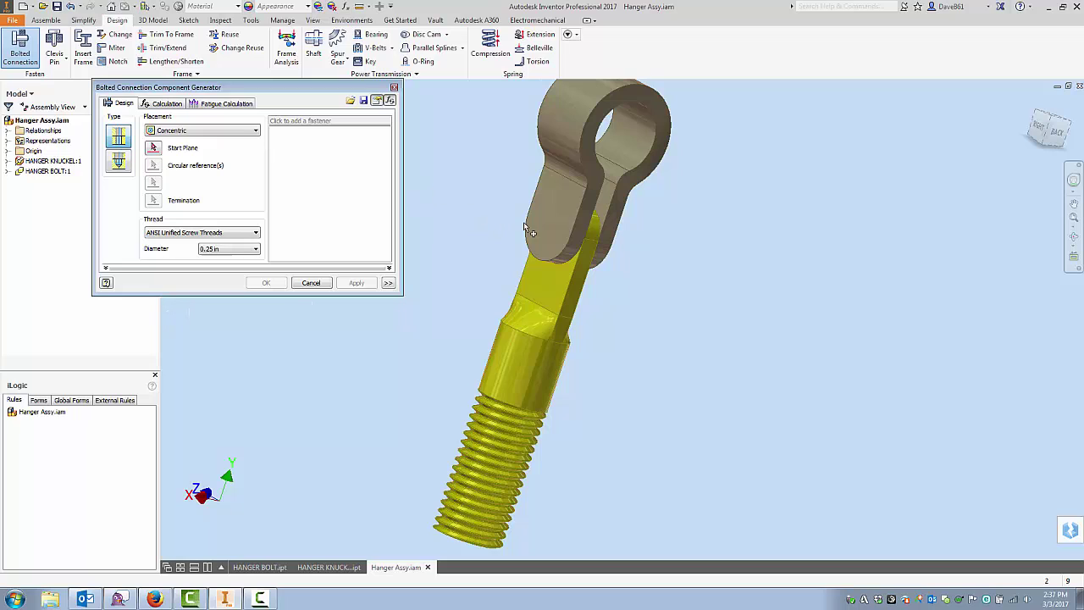
Set the connection's placement type to Linear
click(256, 131)
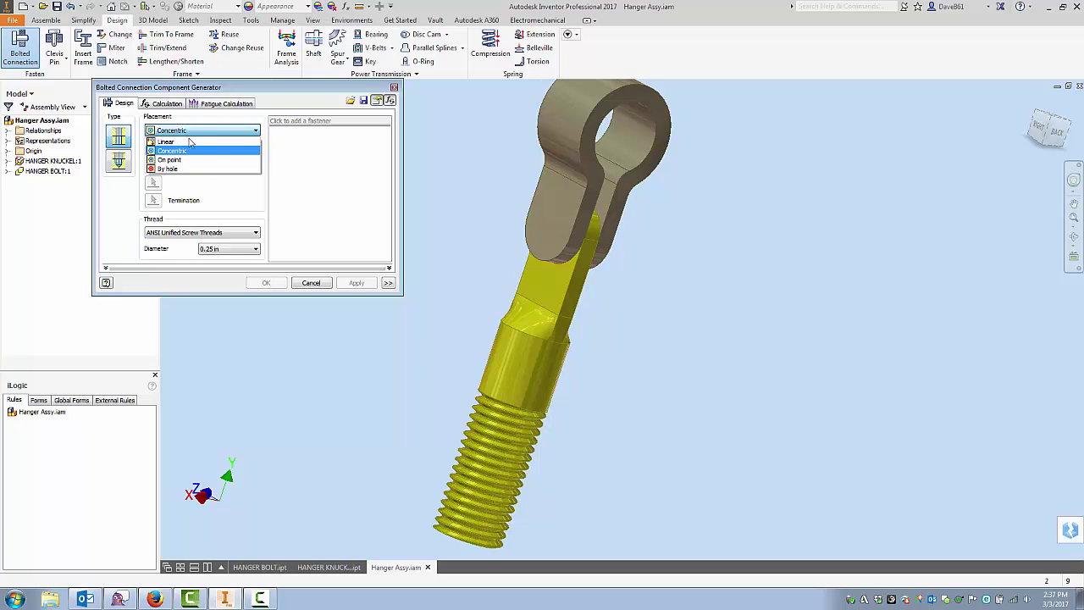
click(170, 170)
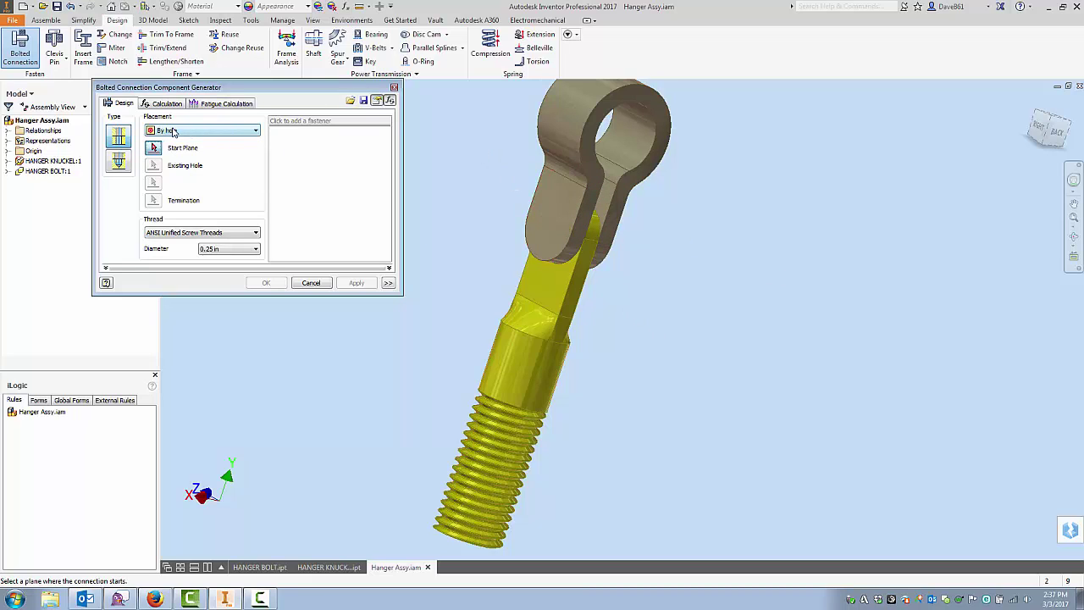
click(255, 134)
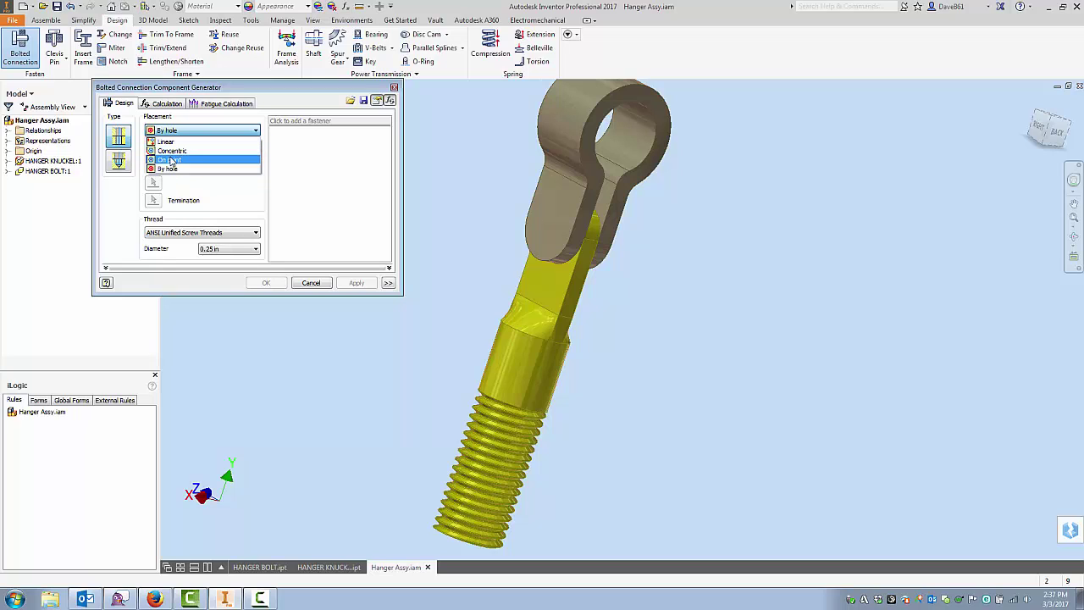
click(166, 141)
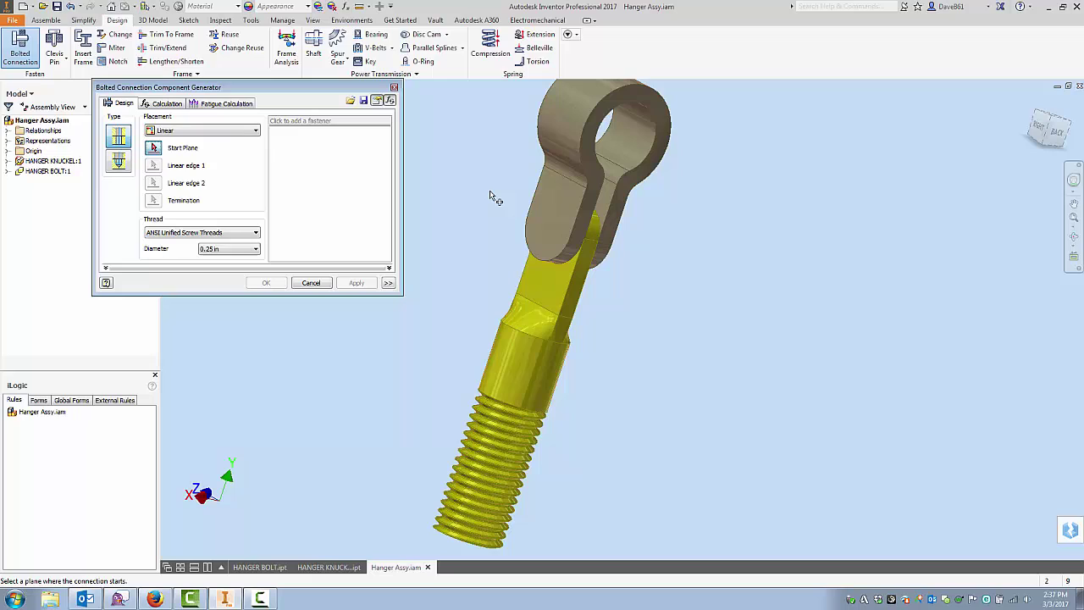
Use the knuckle's outer face as start plane, offset 0.5 in from its left edge
click(550, 230)
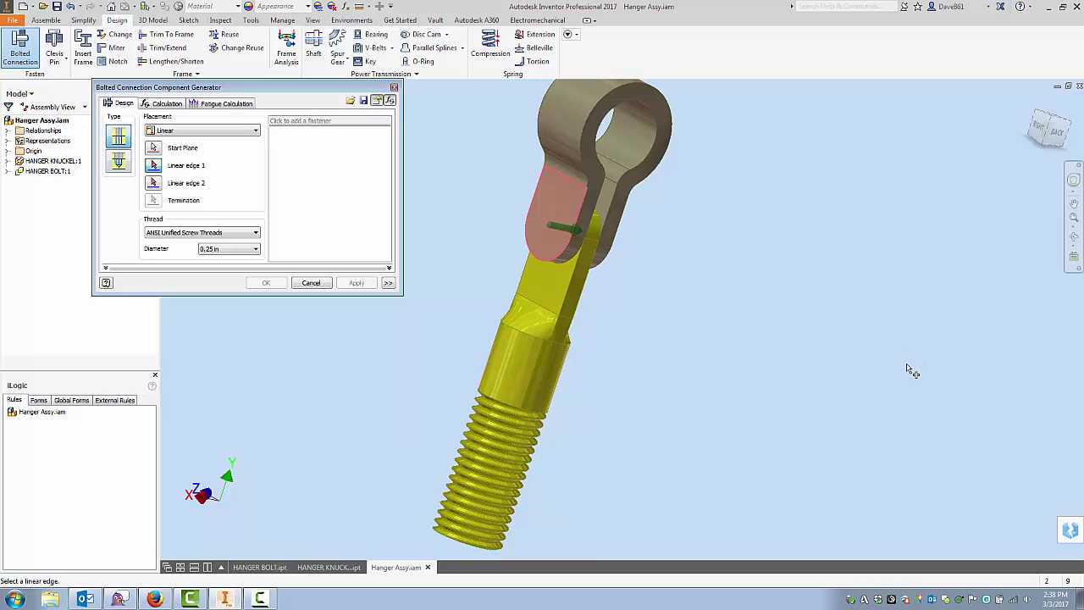
scroll(906, 370, up, 3)
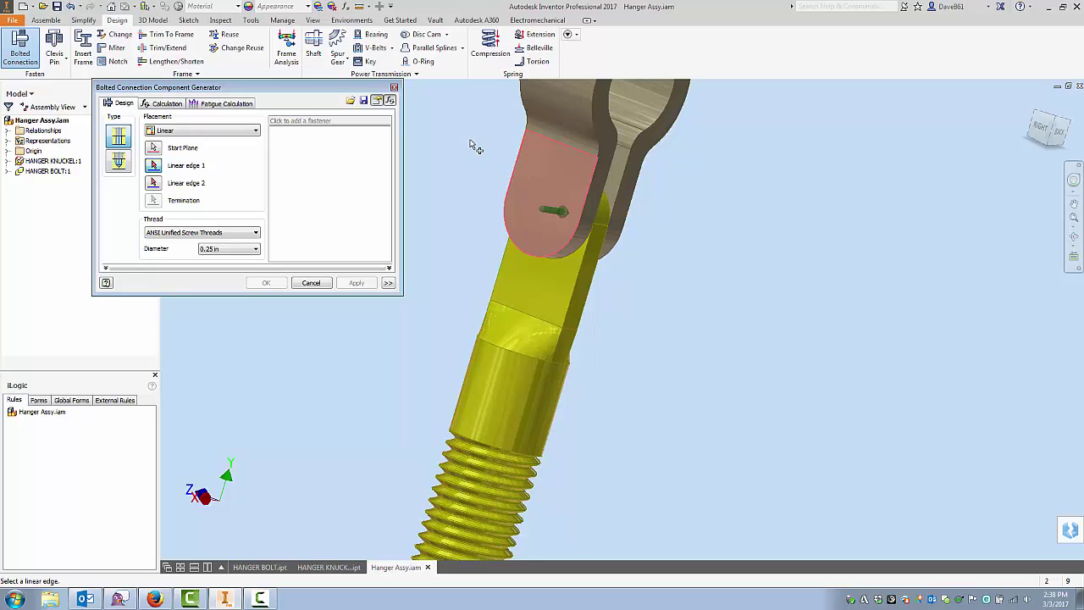
click(513, 171)
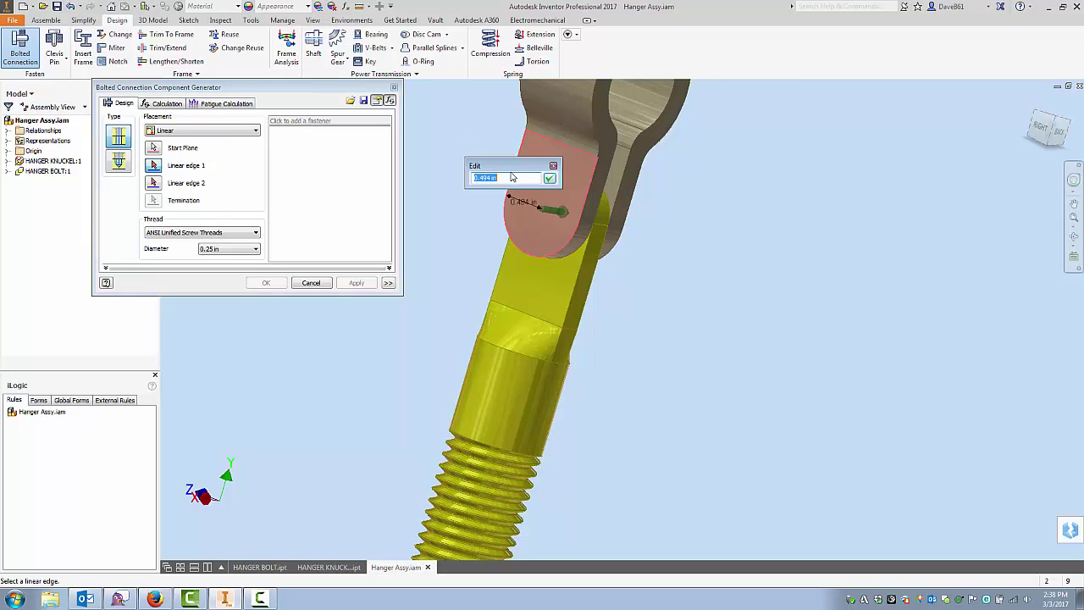
key(Page_Up)
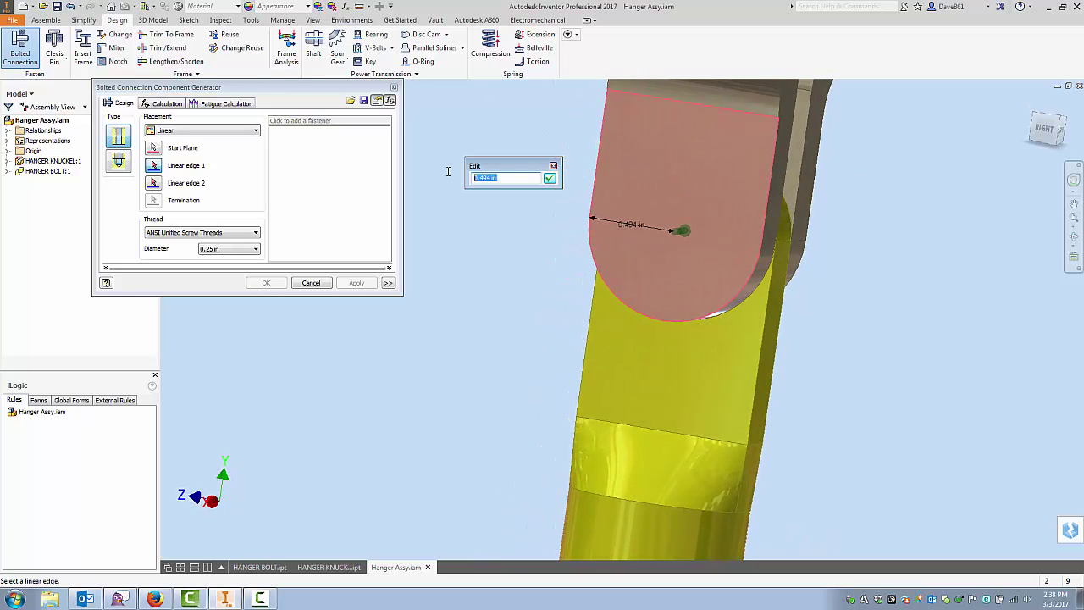
text(.5)
click(548, 179)
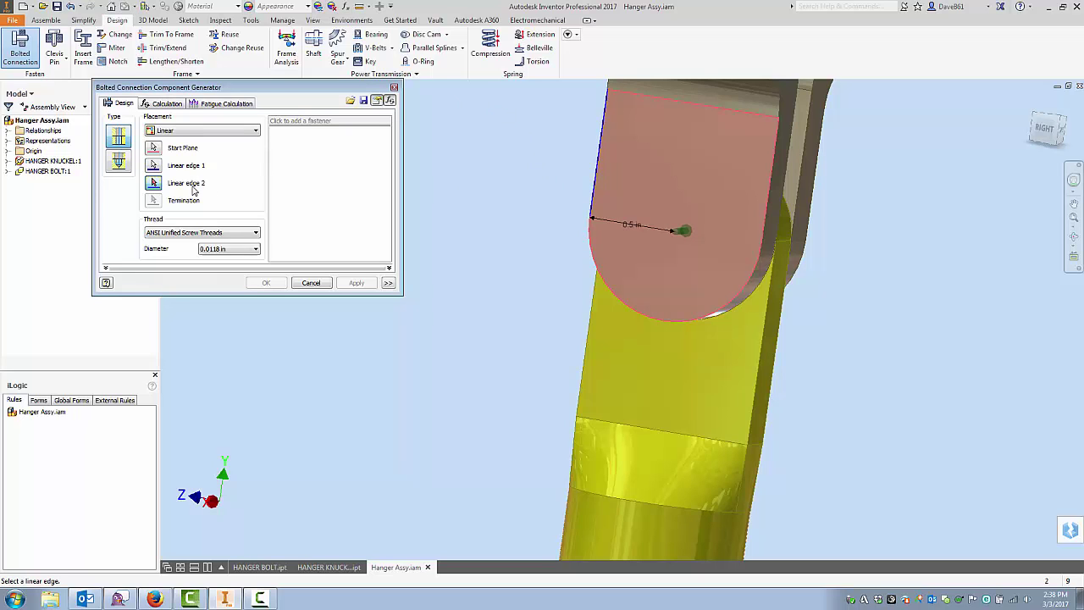
Set the face's top edge as second reference at 0.625 in
key(F5)
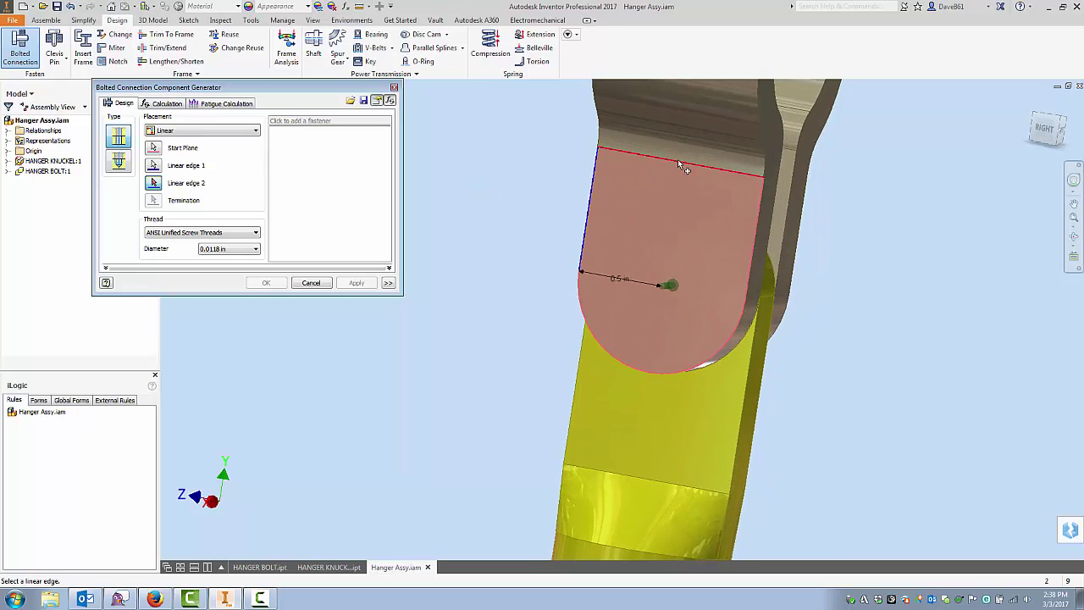
click(681, 165)
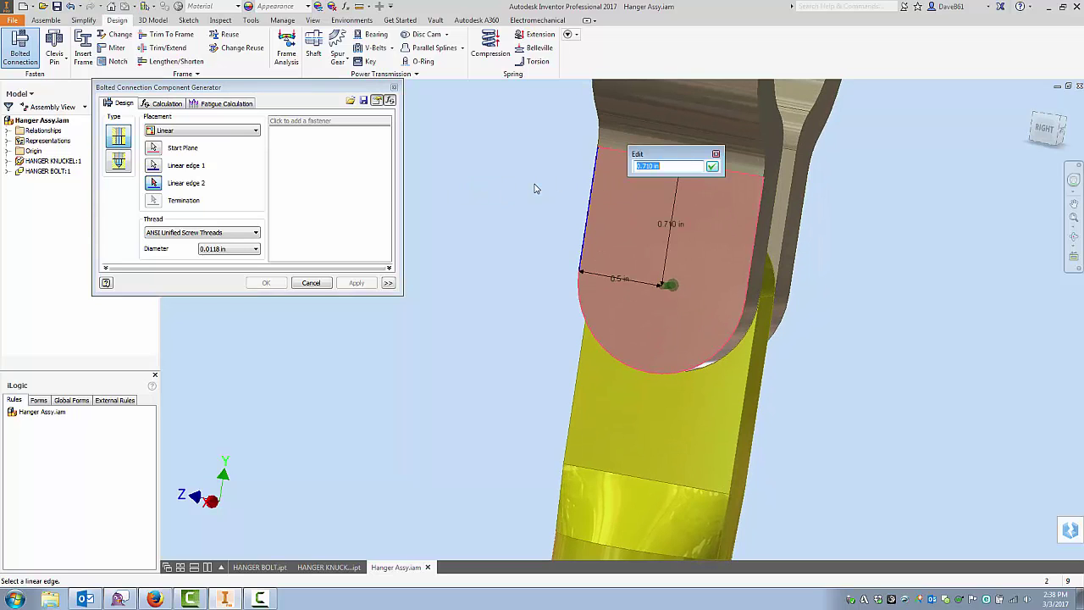
key(F5)
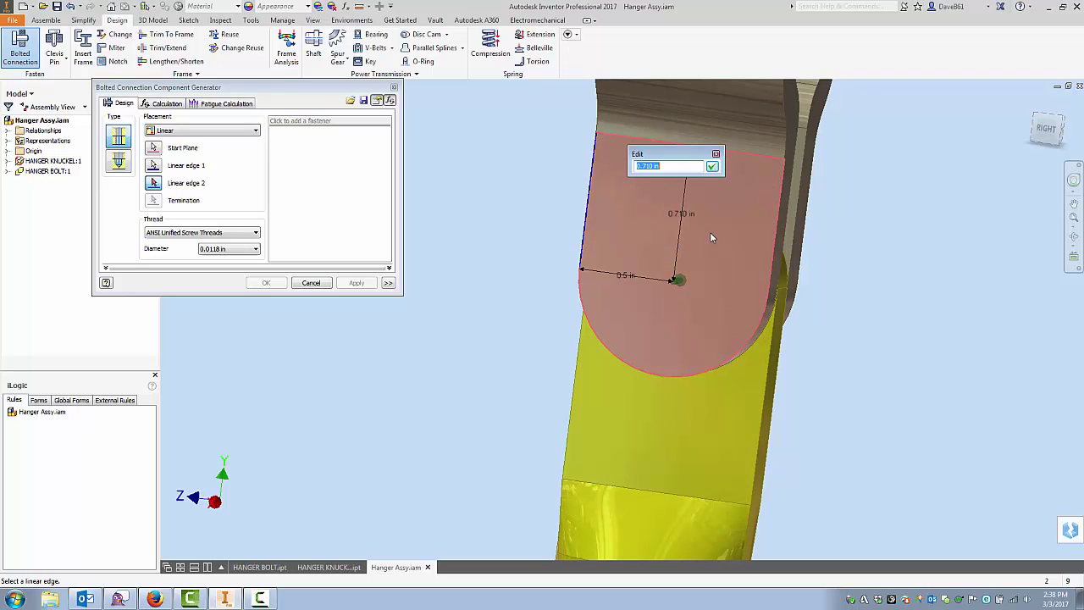
text(.625)
click(713, 166)
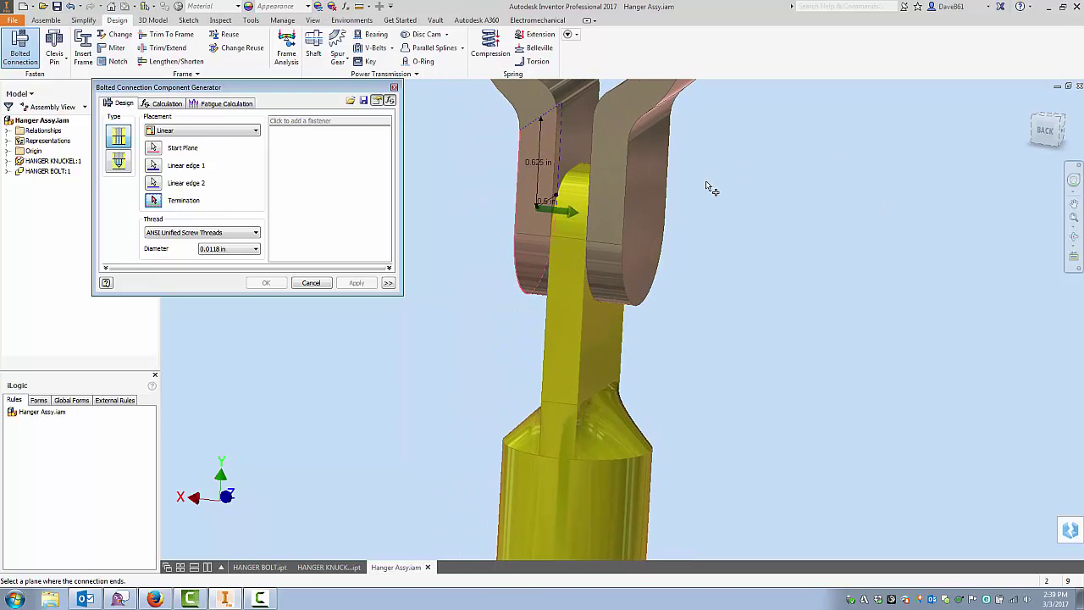
Terminate at the far knuckle face with ANSI Unified Screw Threads at 0.25 in diameter
click(654, 224)
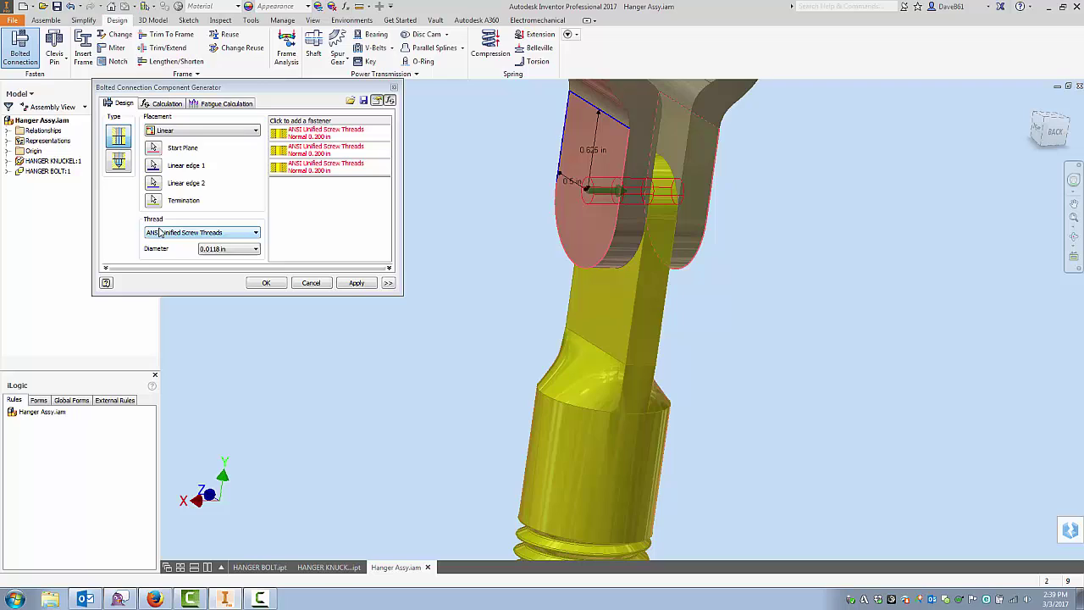
click(256, 232)
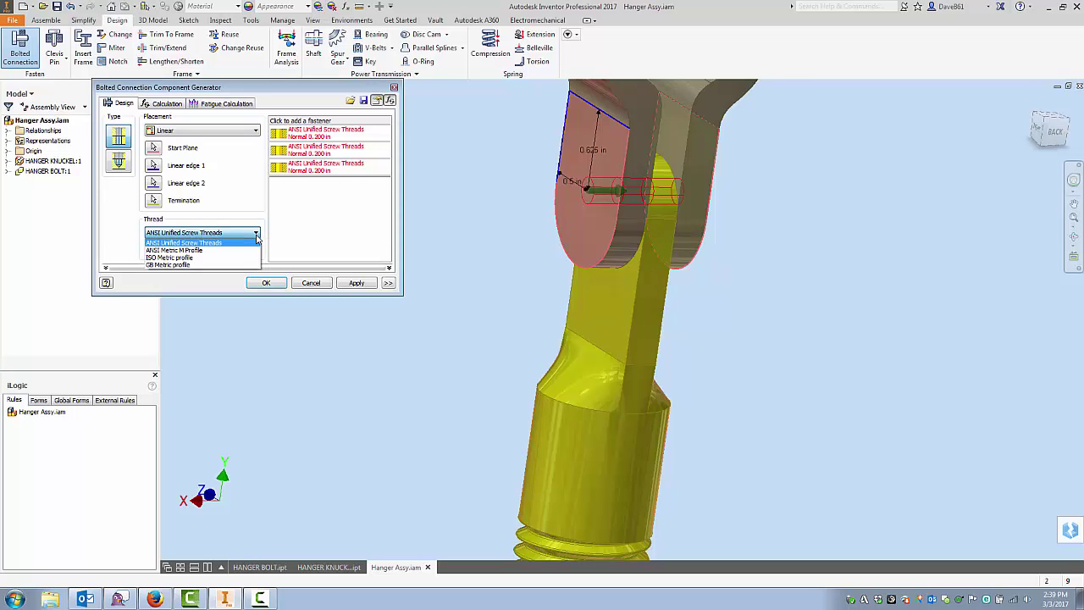
click(157, 243)
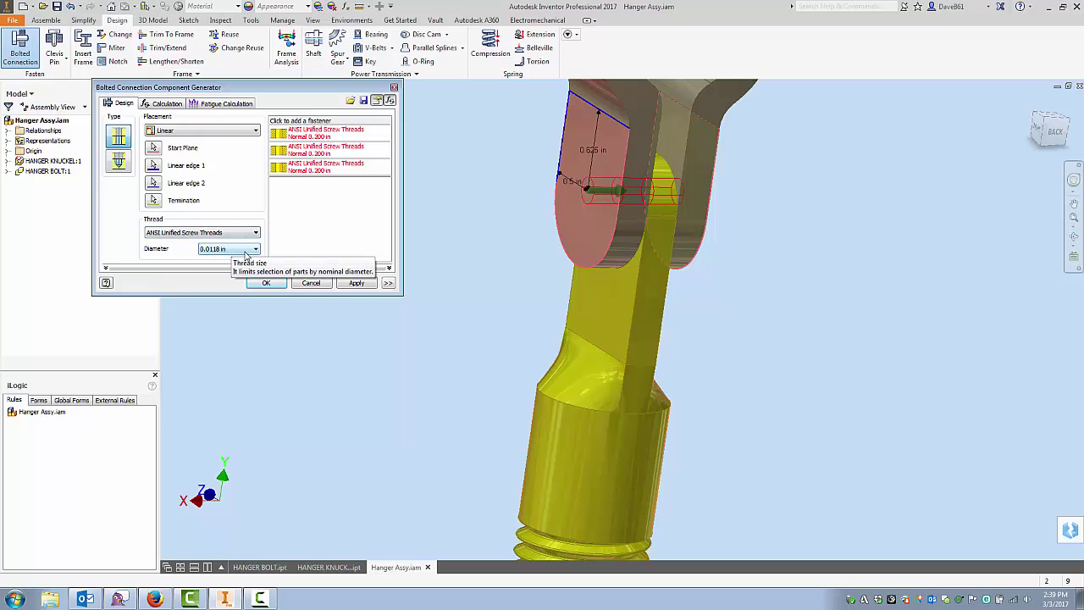
click(257, 251)
drag(257, 278, 259, 335)
click(218, 281)
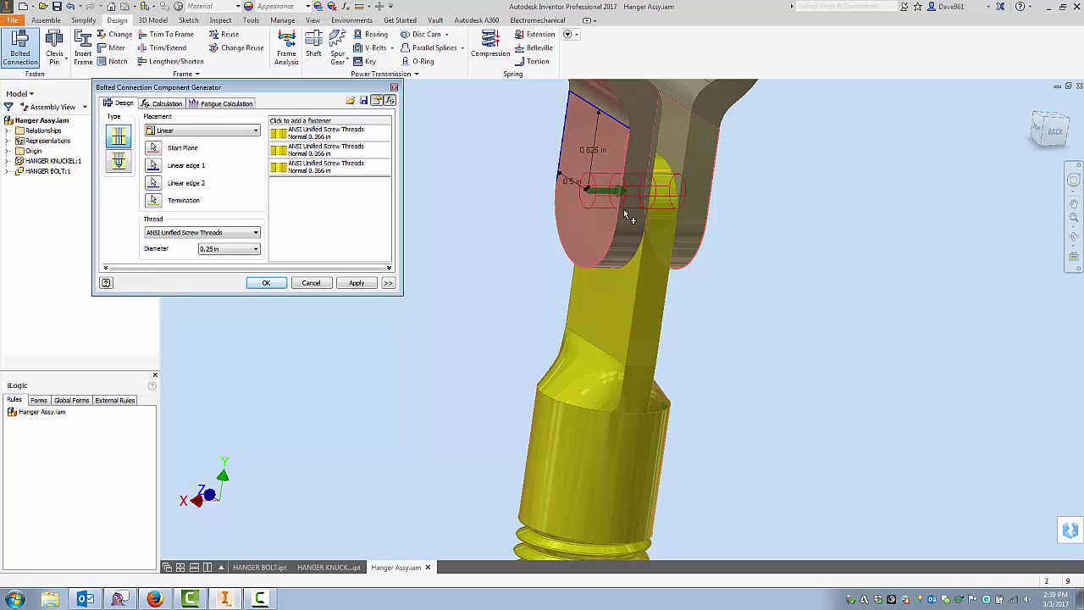
Orbit the model to inspect the hole preview through the clevis
shift+middle_drag(634, 167, 610, 201)
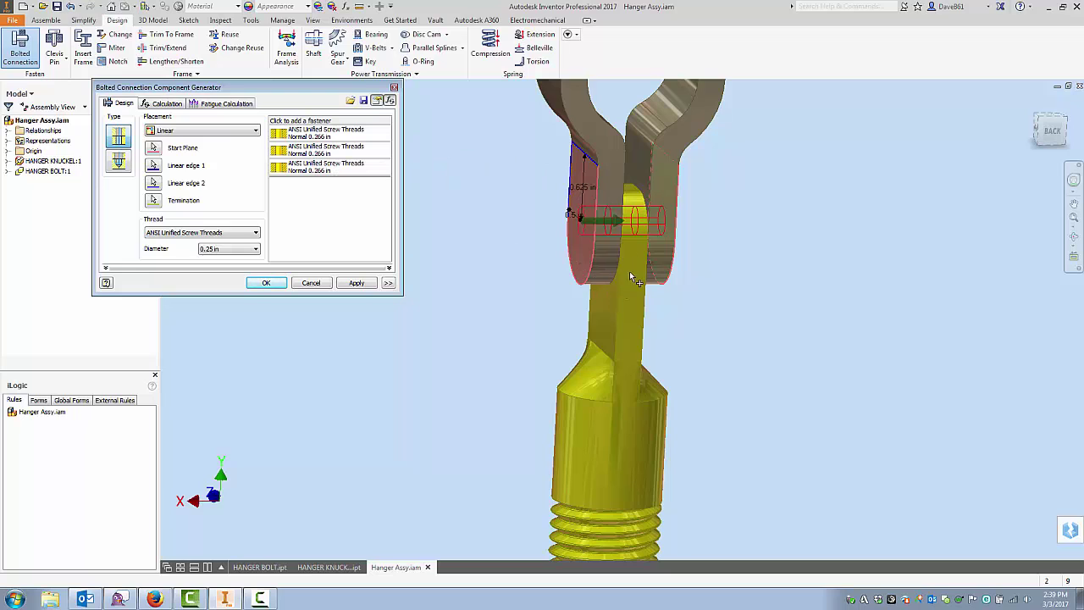
shift+middle_drag(629, 272, 632, 248)
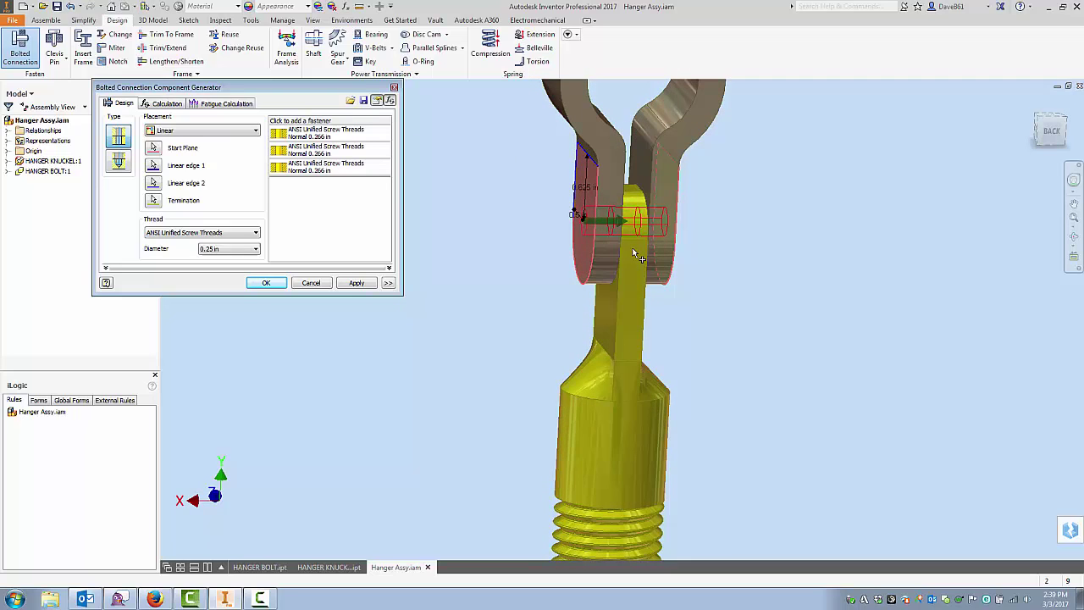
shift+middle_drag(573, 198, 759, 186)
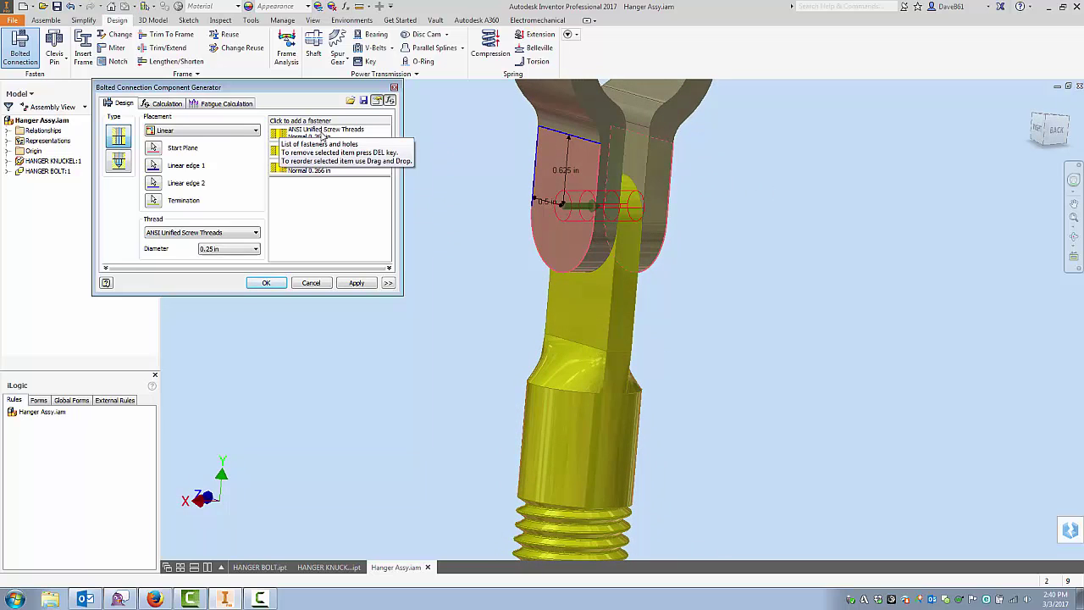
click(301, 155)
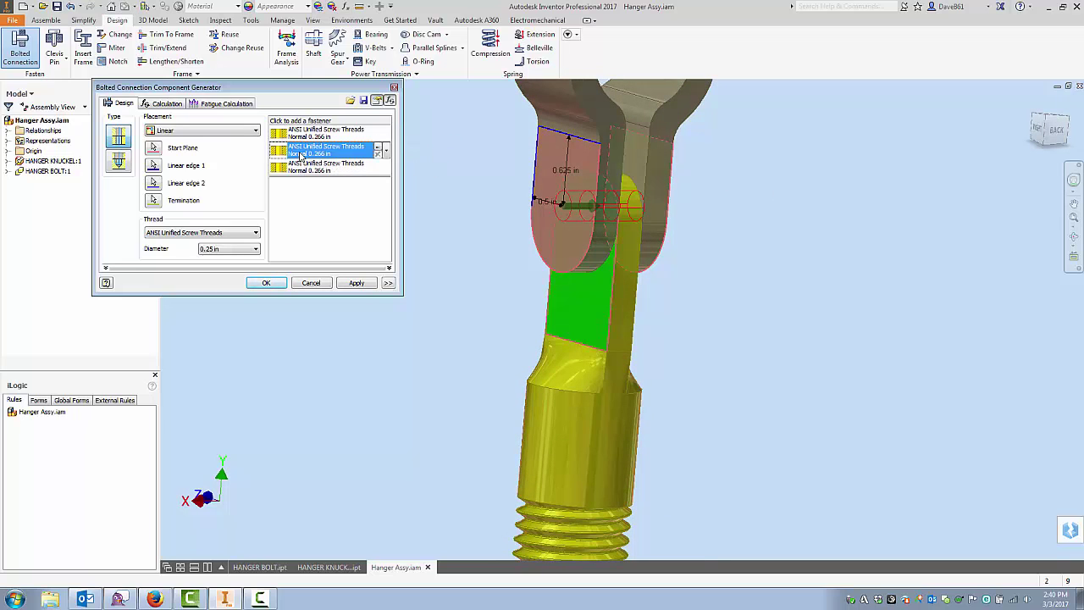
click(302, 169)
click(303, 135)
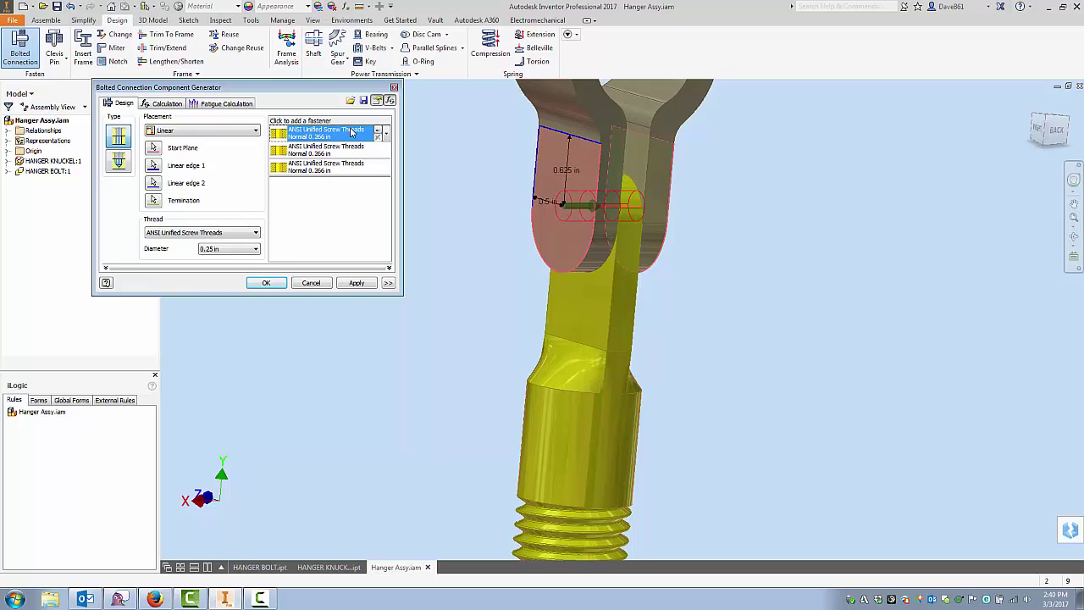
click(379, 134)
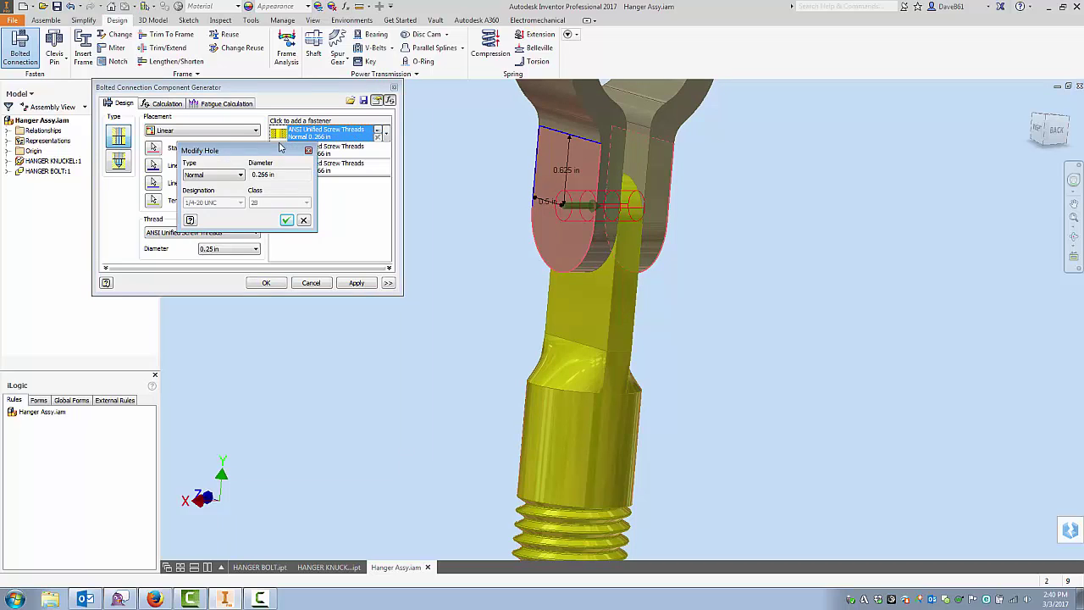
drag(282, 150, 371, 177)
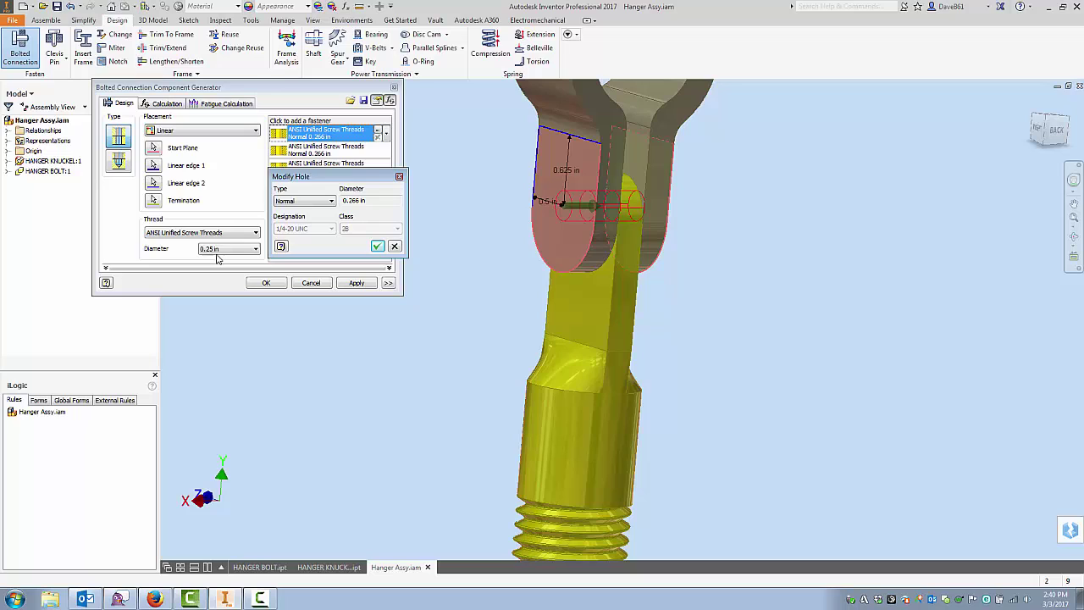
drag(333, 179, 321, 181)
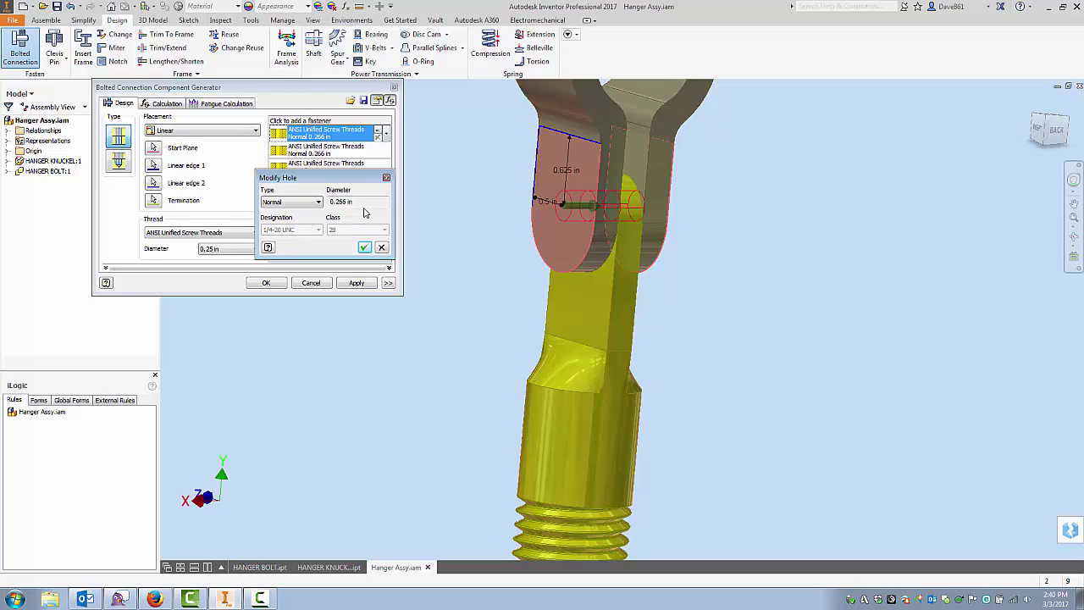
click(319, 203)
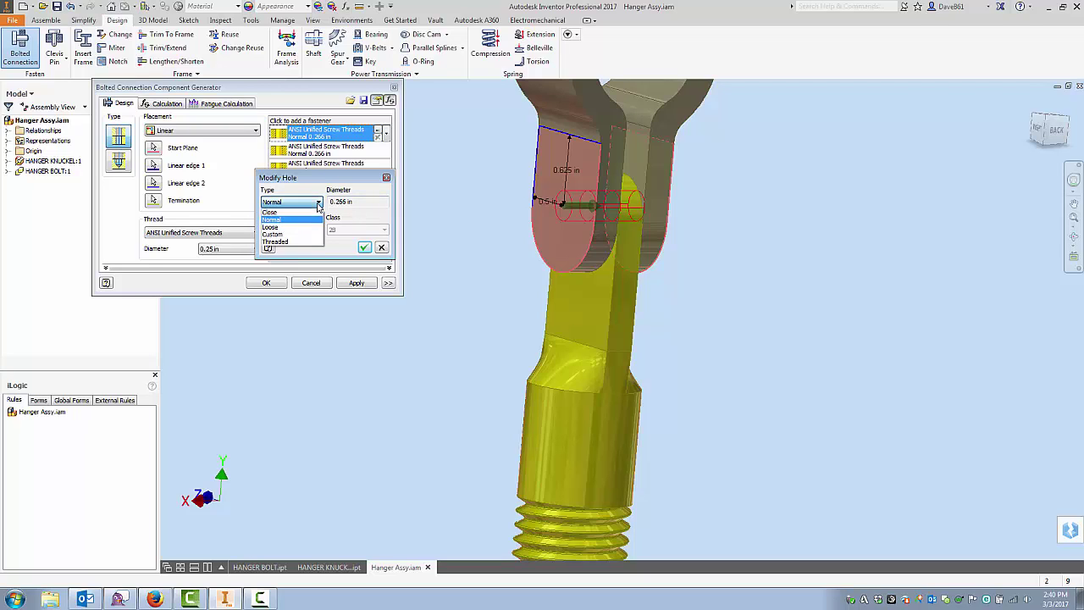
click(281, 229)
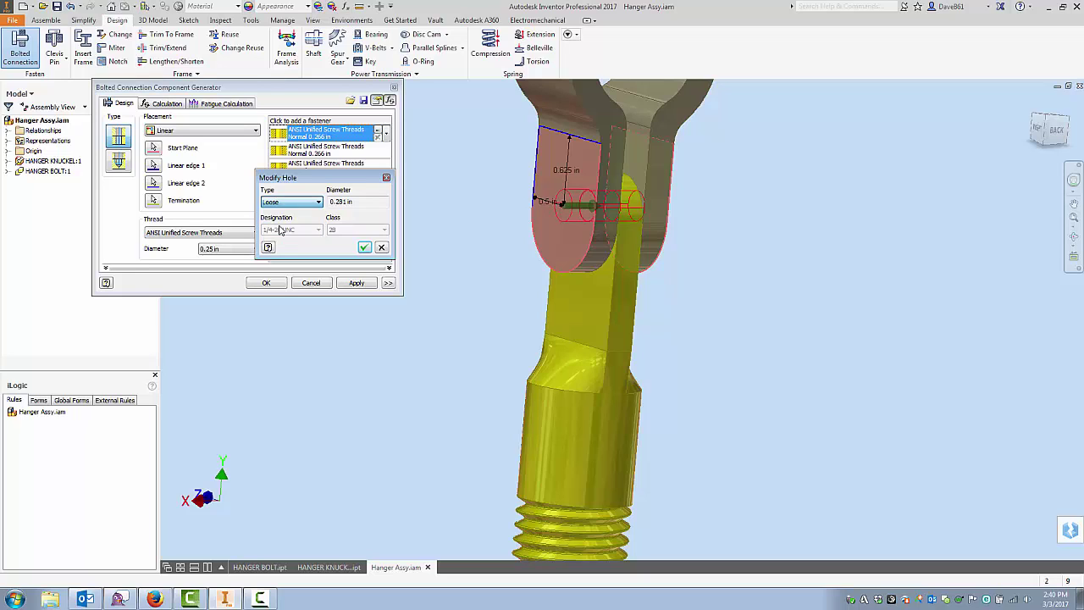
click(318, 205)
click(286, 237)
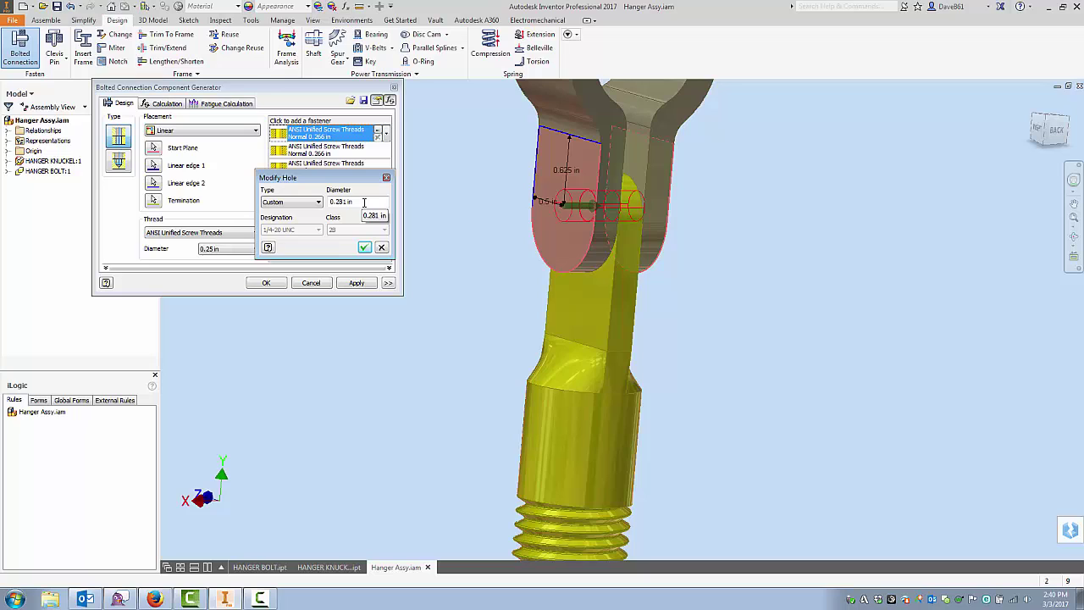
click(319, 206)
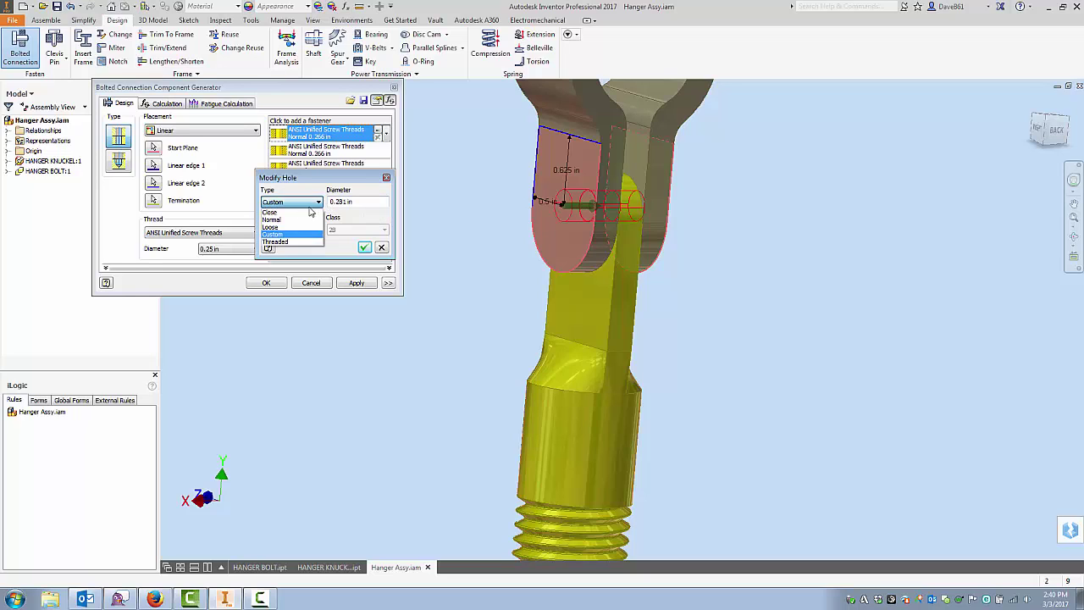
click(288, 242)
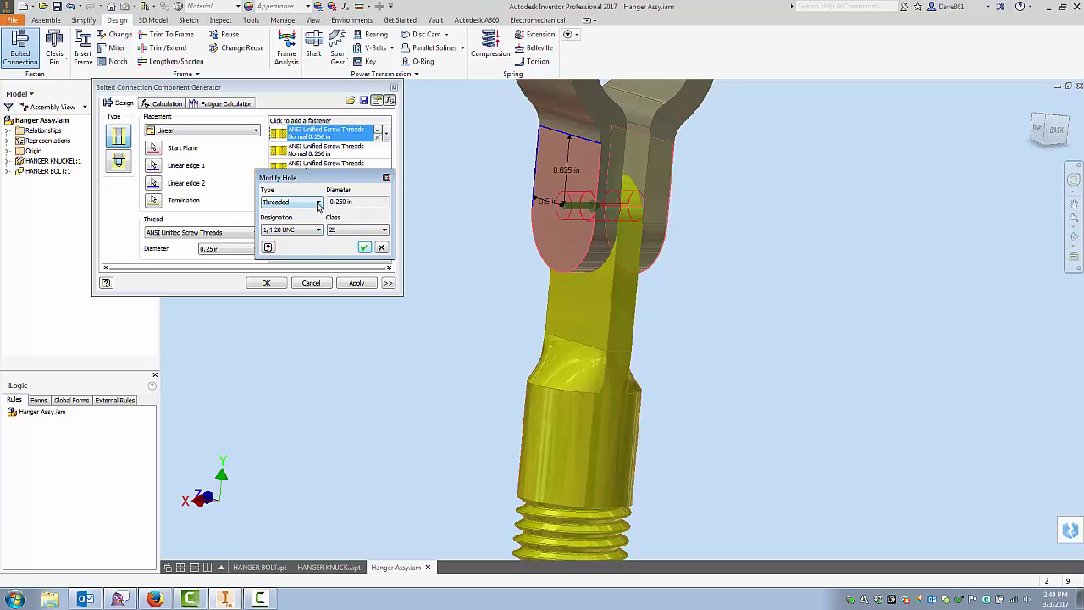
click(320, 203)
click(284, 220)
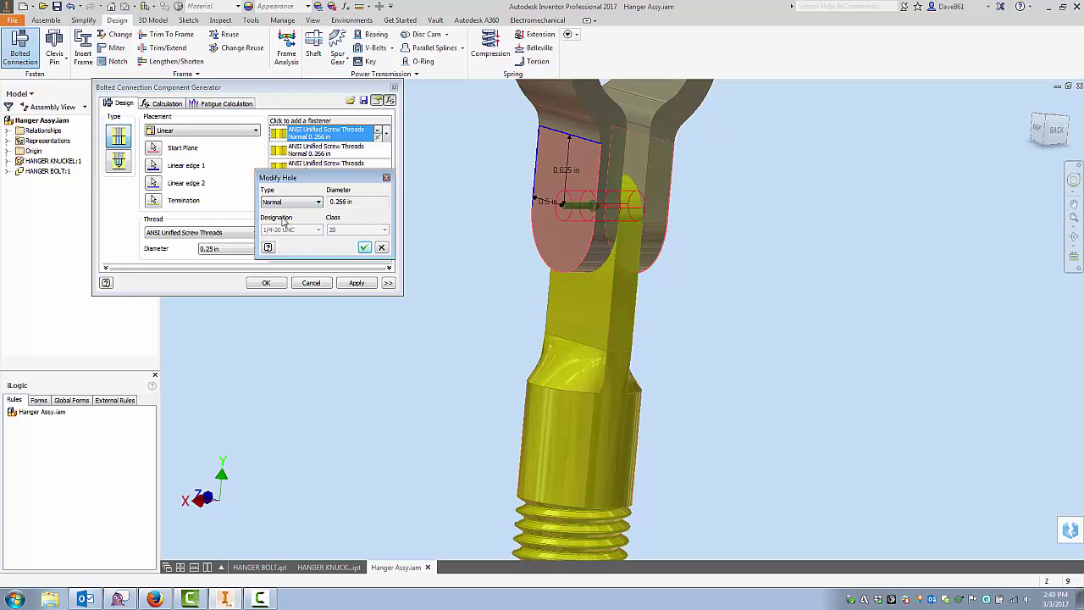
click(364, 246)
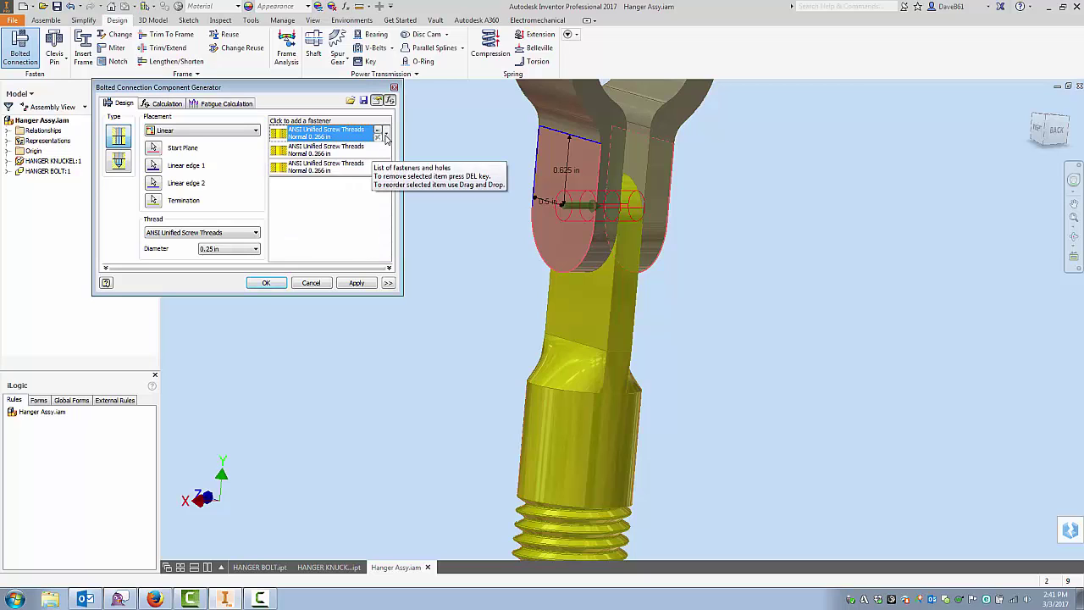
Replace the first fastener entry with an ANSI drilled hole from the ANSI palette
click(383, 134)
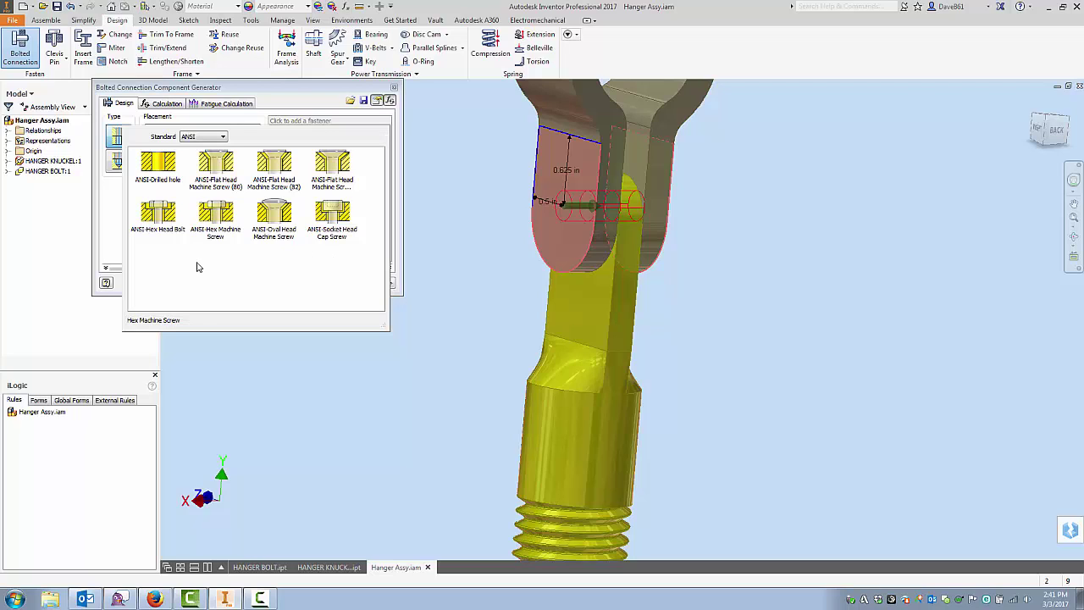
click(223, 137)
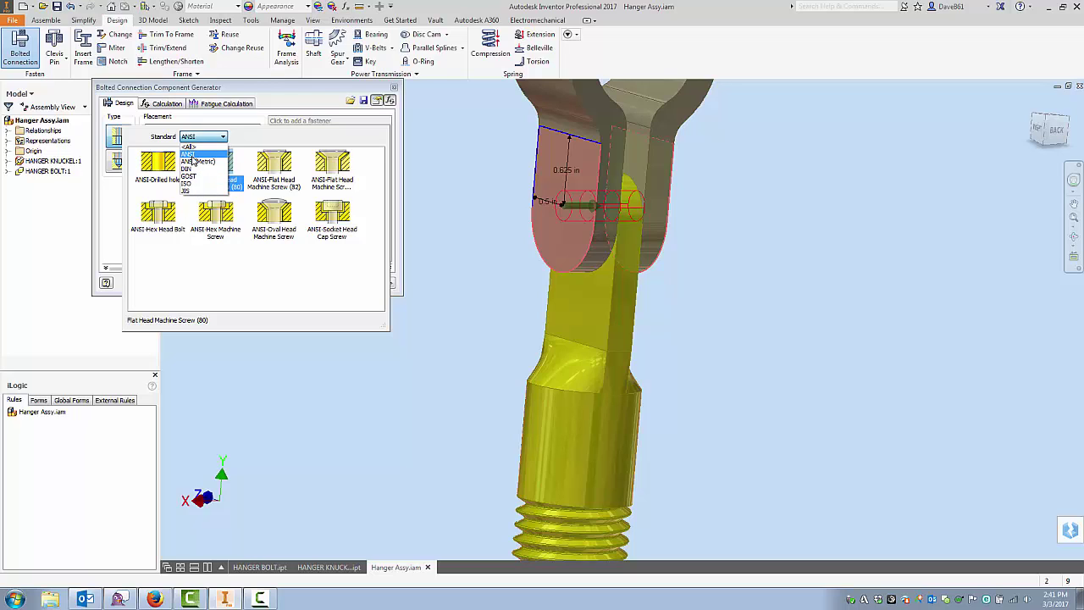
click(193, 156)
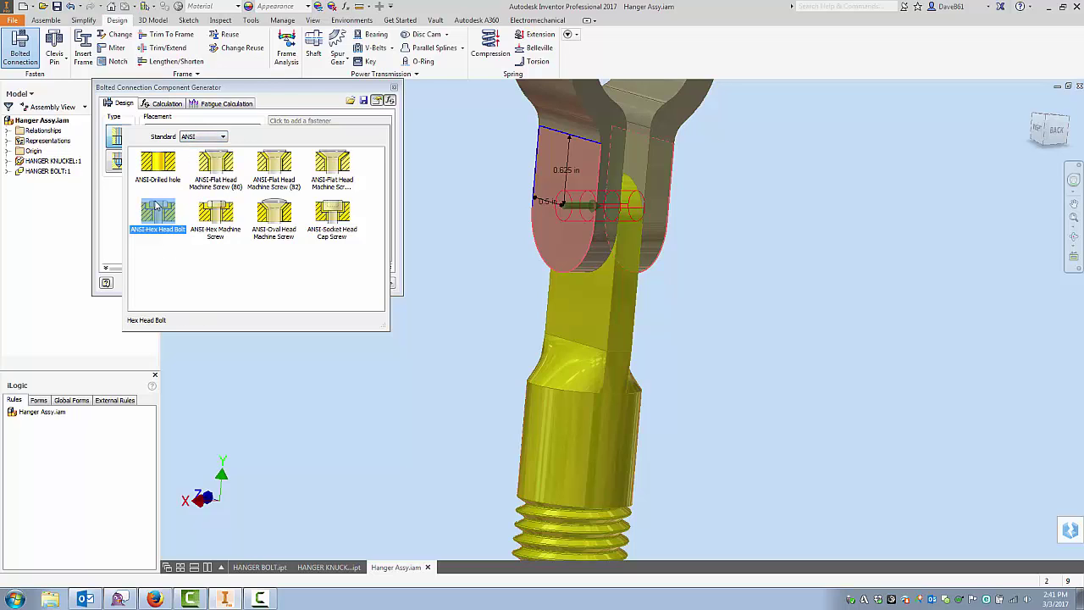
click(227, 195)
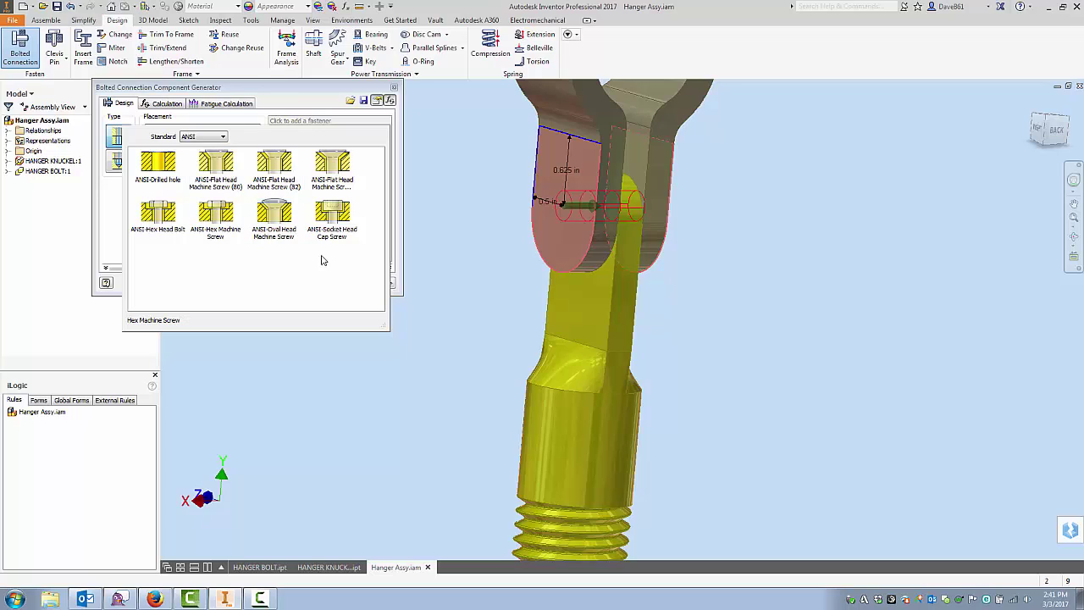
click(156, 173)
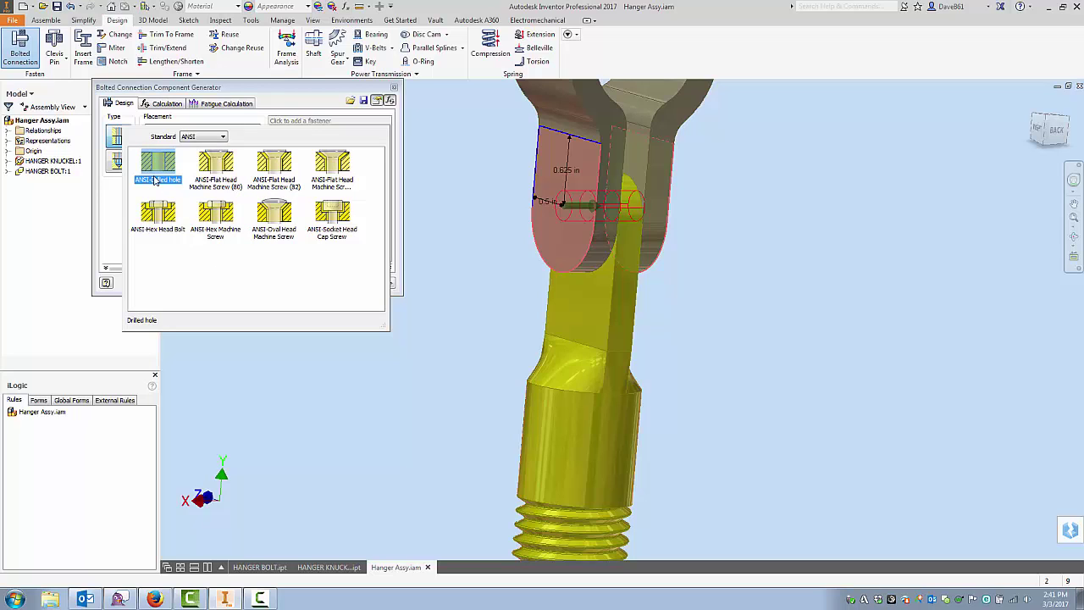
click(161, 173)
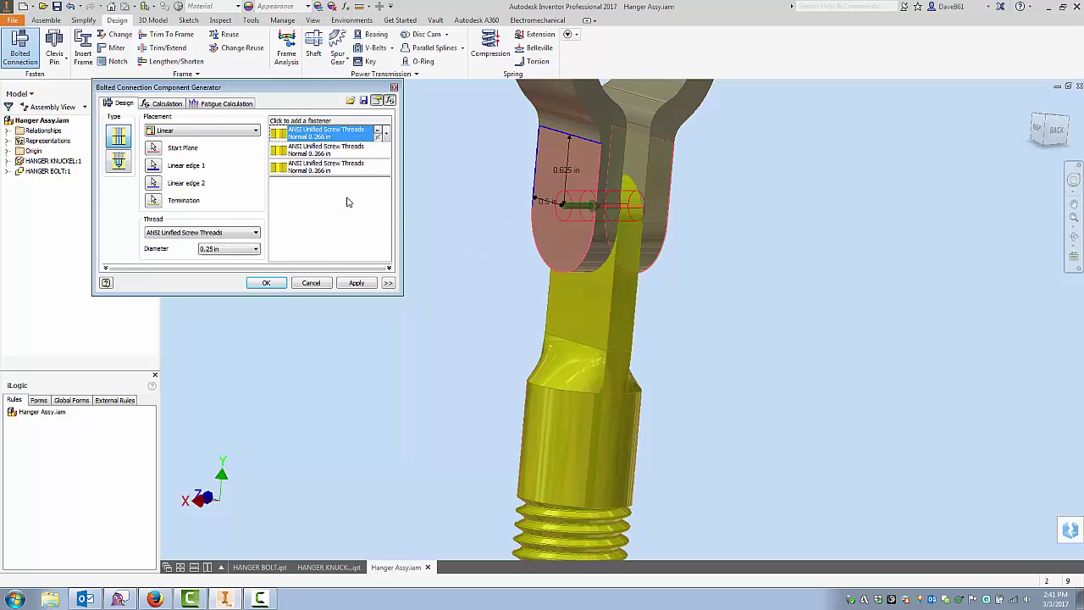
Cancel the old connection and start a new one with Concentric placement
click(311, 282)
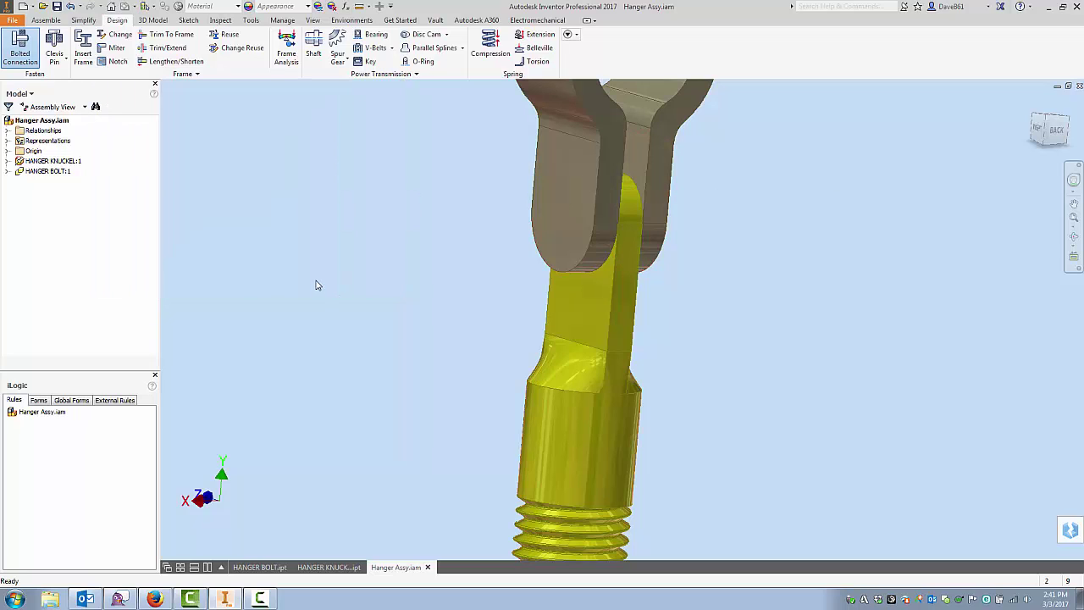
click(24, 52)
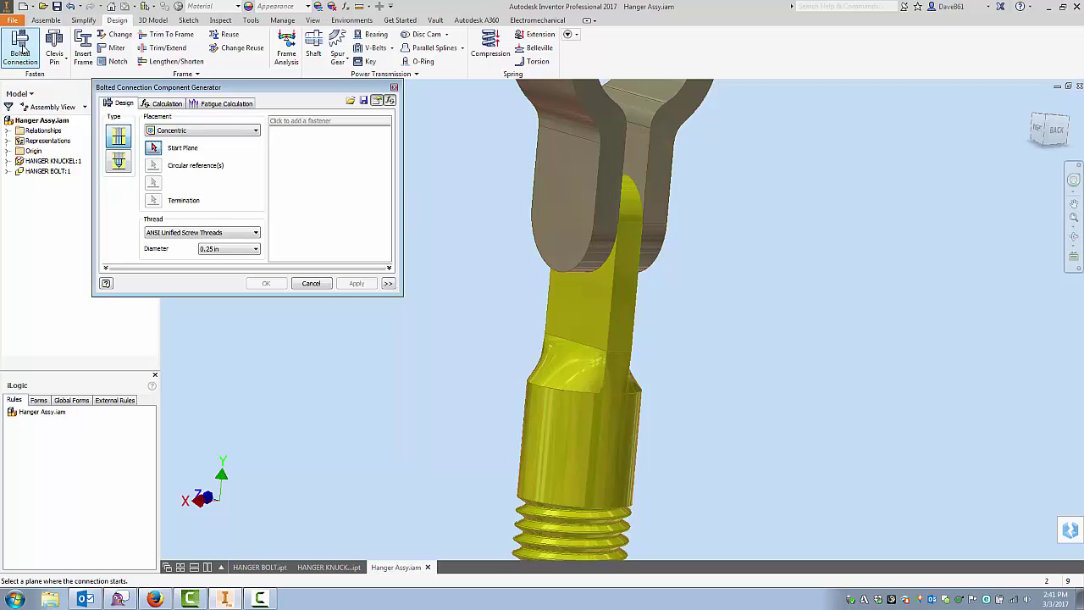
click(252, 131)
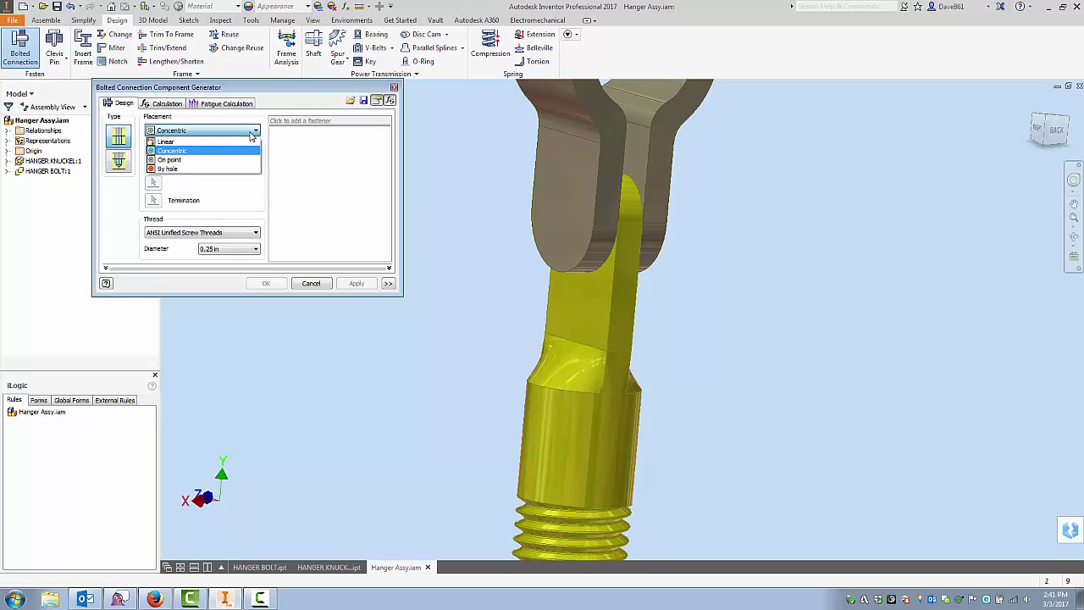
click(183, 152)
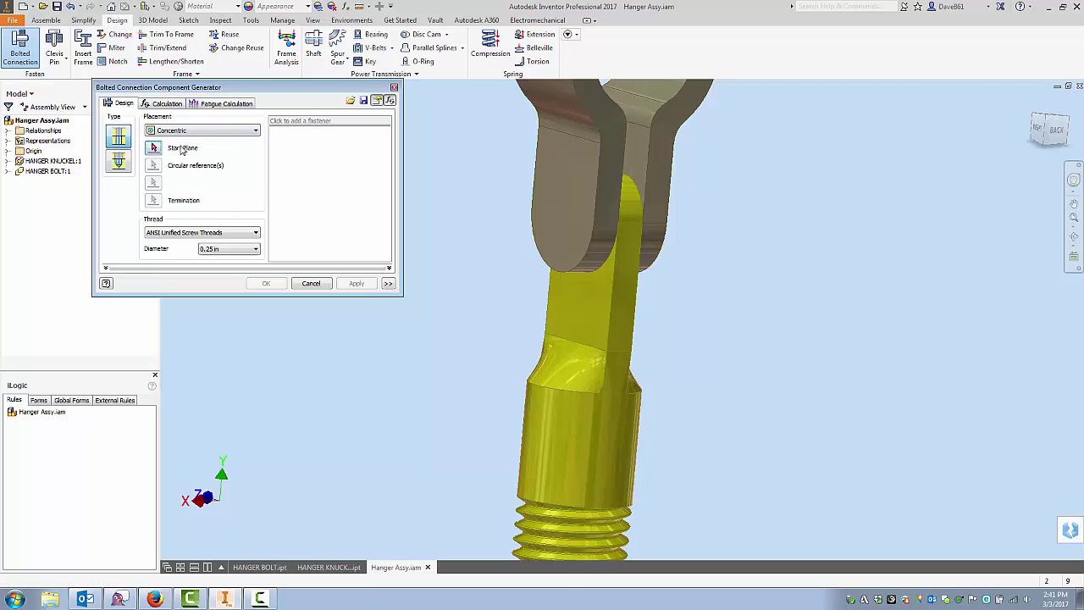
Use the clevis outer face as start plane and its rounded edge as circular reference
click(556, 217)
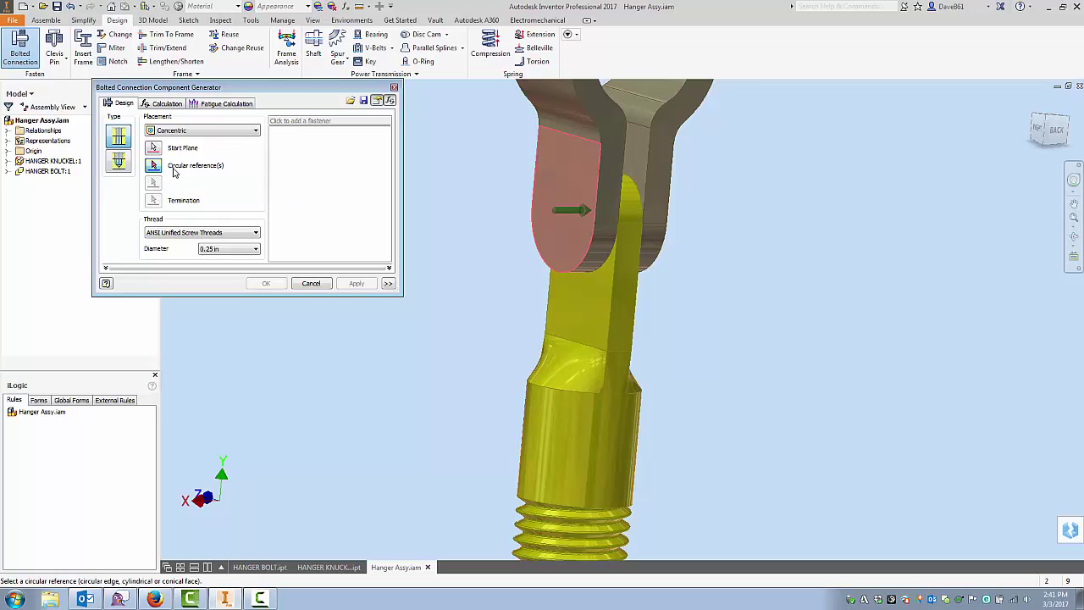
click(561, 273)
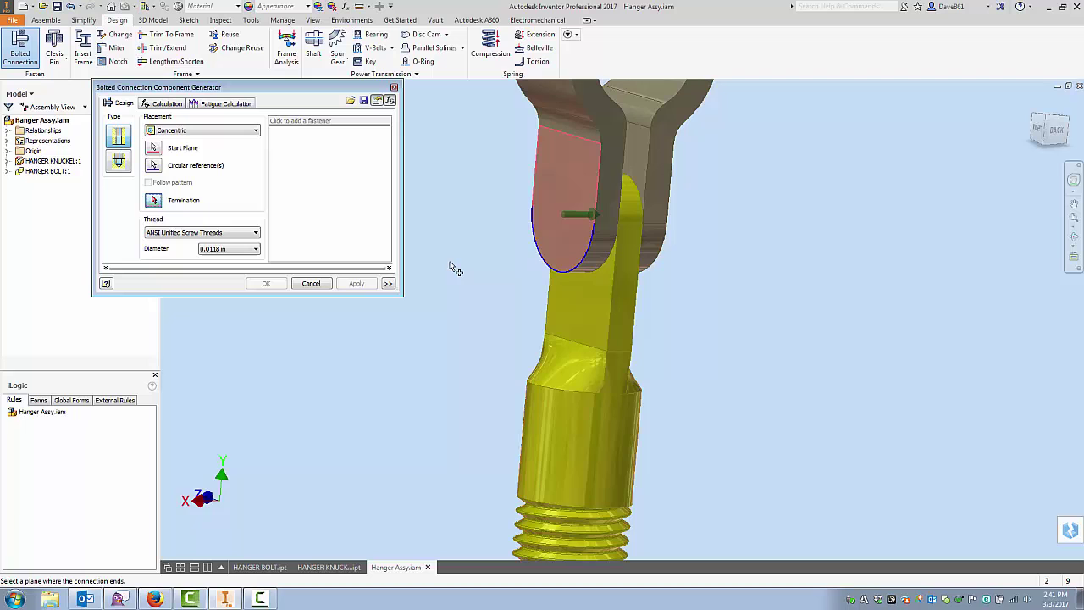
key(Page_Up)
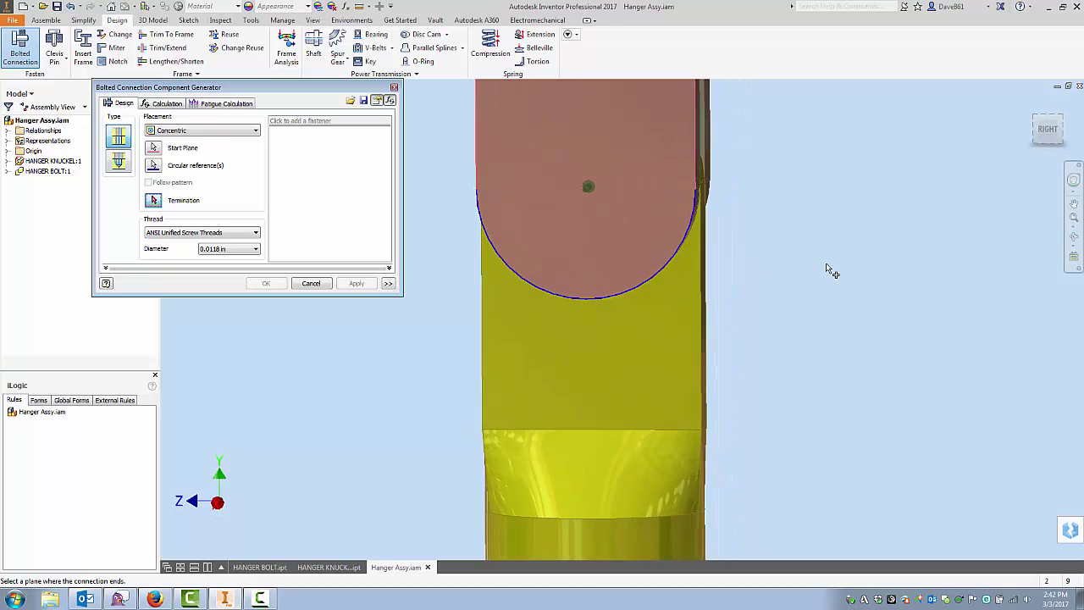
key(F6)
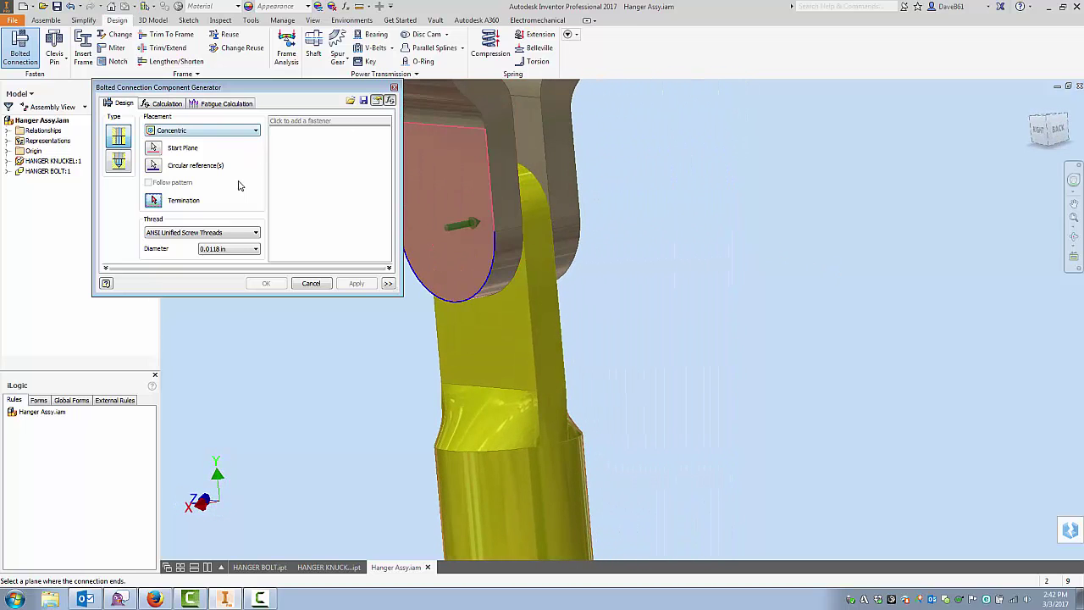
shift+middle_drag(508, 127, 660, 172)
Set the termination face and a 0.25 in thread diameter, then select the first hole entry
click(590, 192)
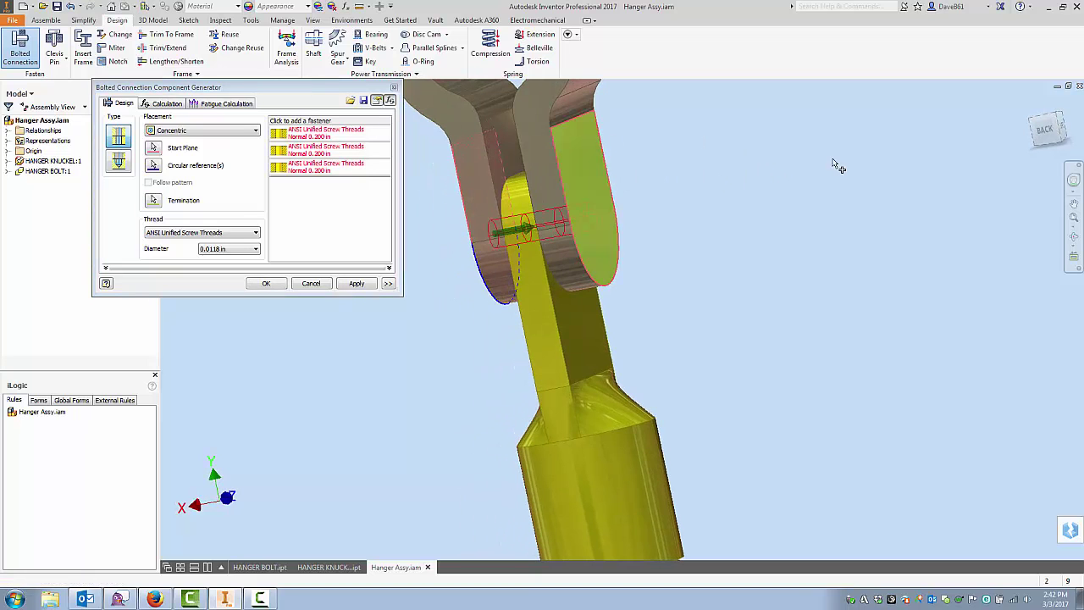
shift+middle_drag(836, 166, 559, 109)
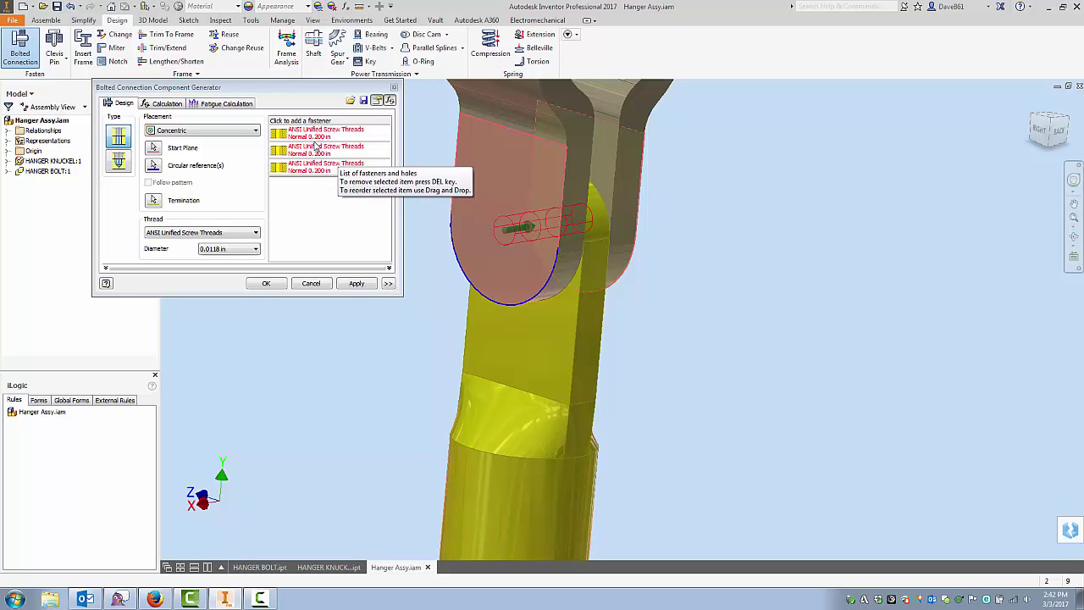
click(256, 249)
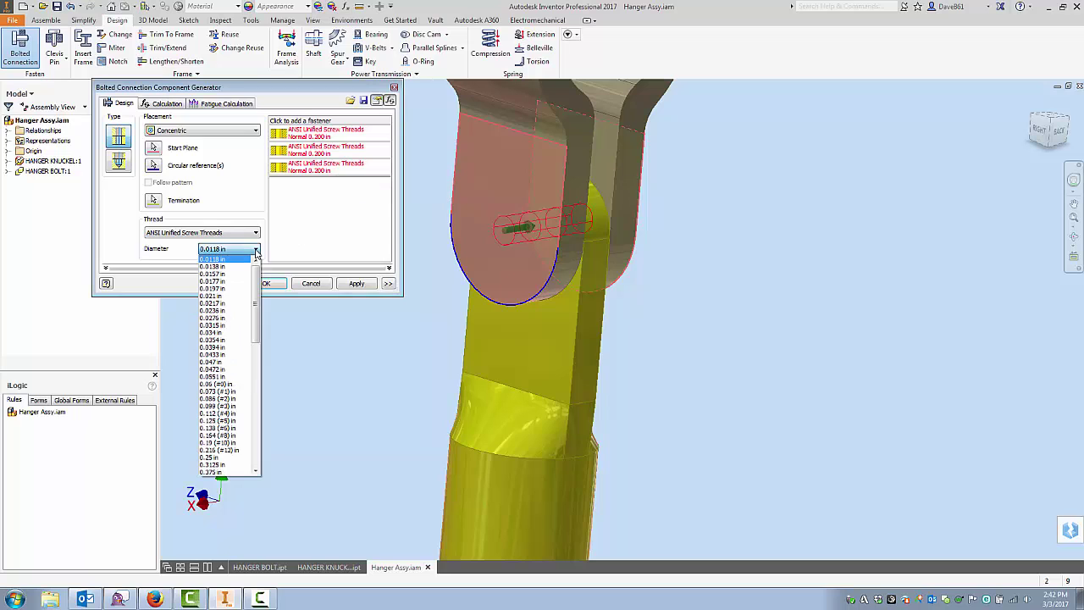
mouse_move(256, 269)
mouse_down()
mouse_move(258, 337)
mouse_move(257, 266)
mouse_up()
click(219, 292)
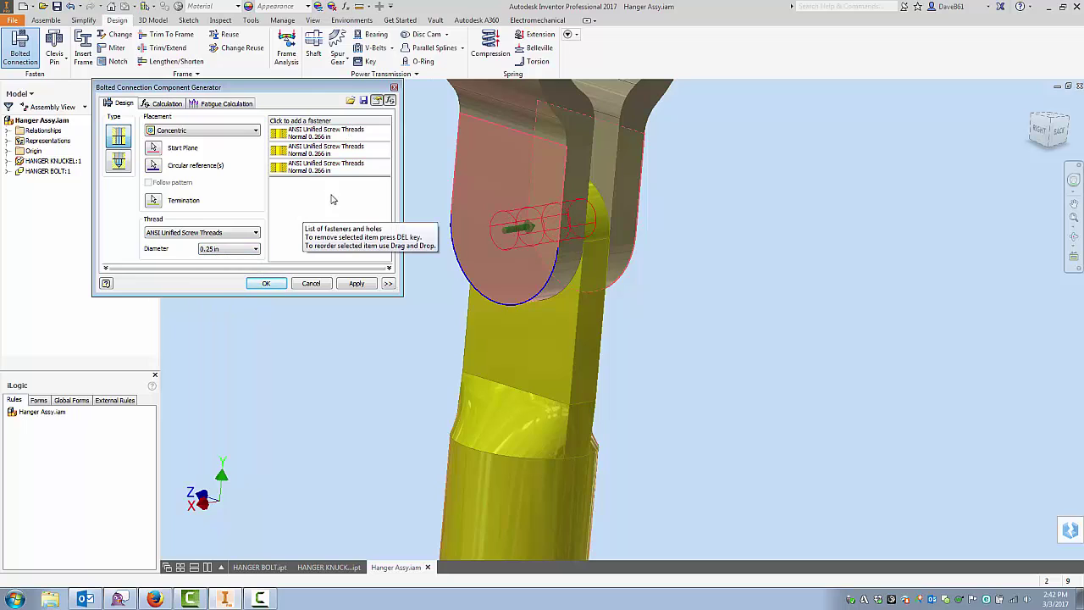
click(369, 135)
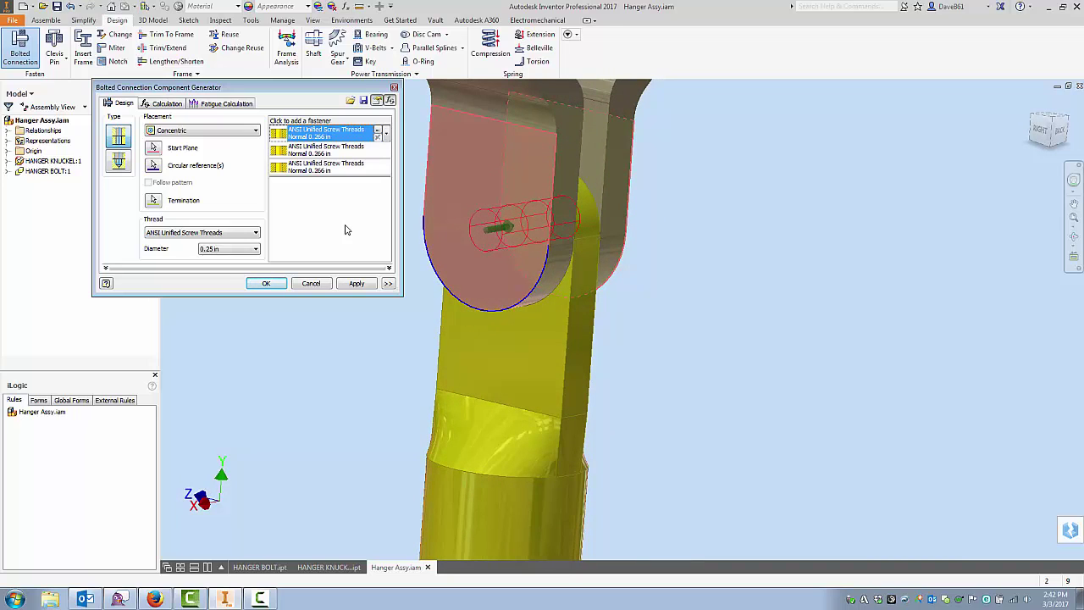
click(256, 133)
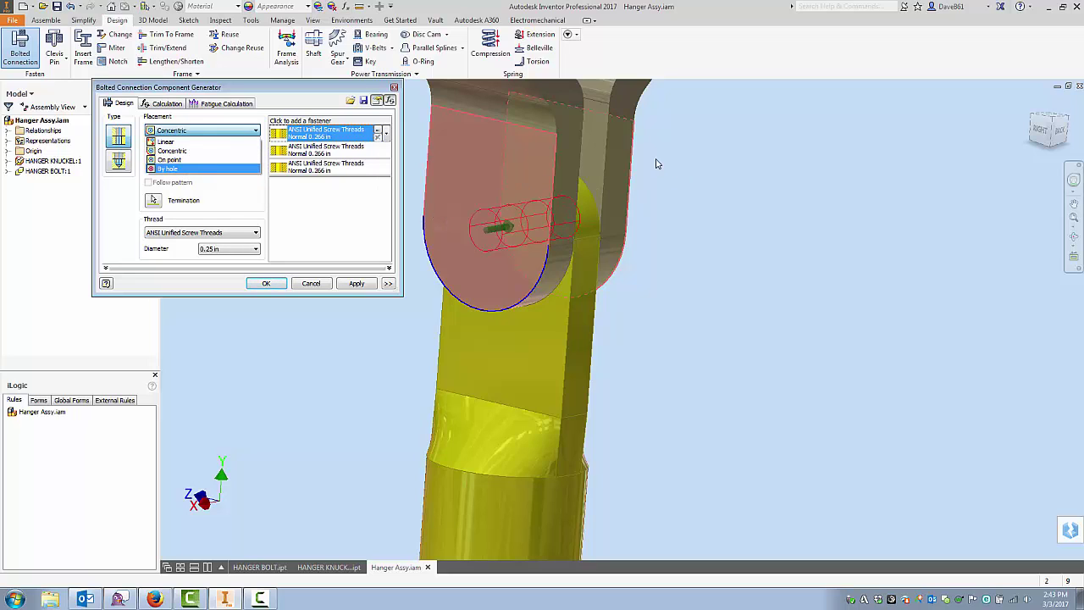
click(178, 133)
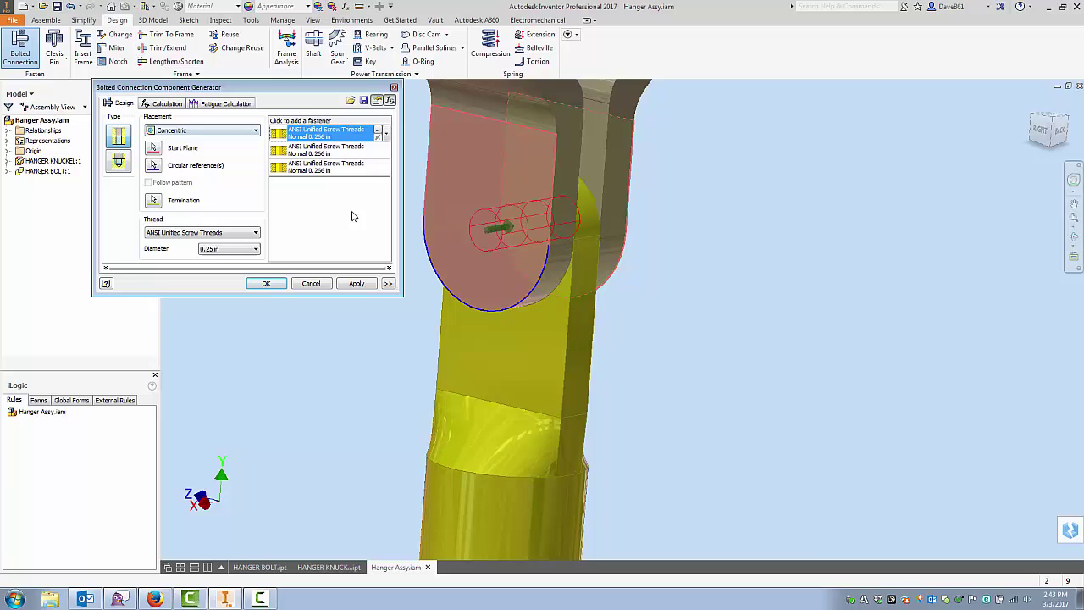
scroll(434, 177, down, 3)
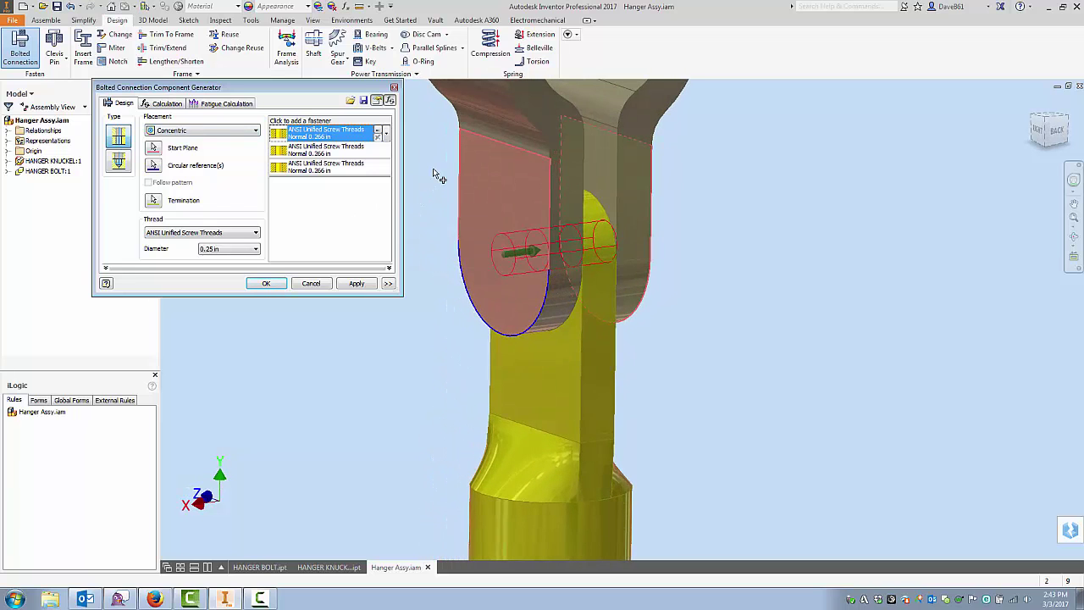
scroll(432, 173, down, 3)
scroll(433, 169, down, 4)
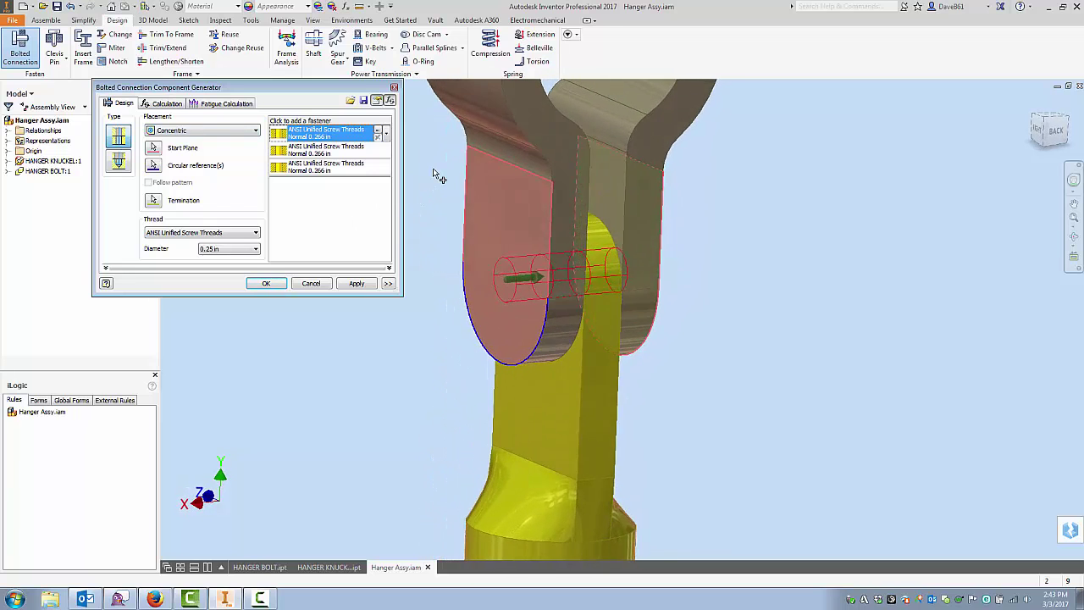
scroll(433, 169, down, 1)
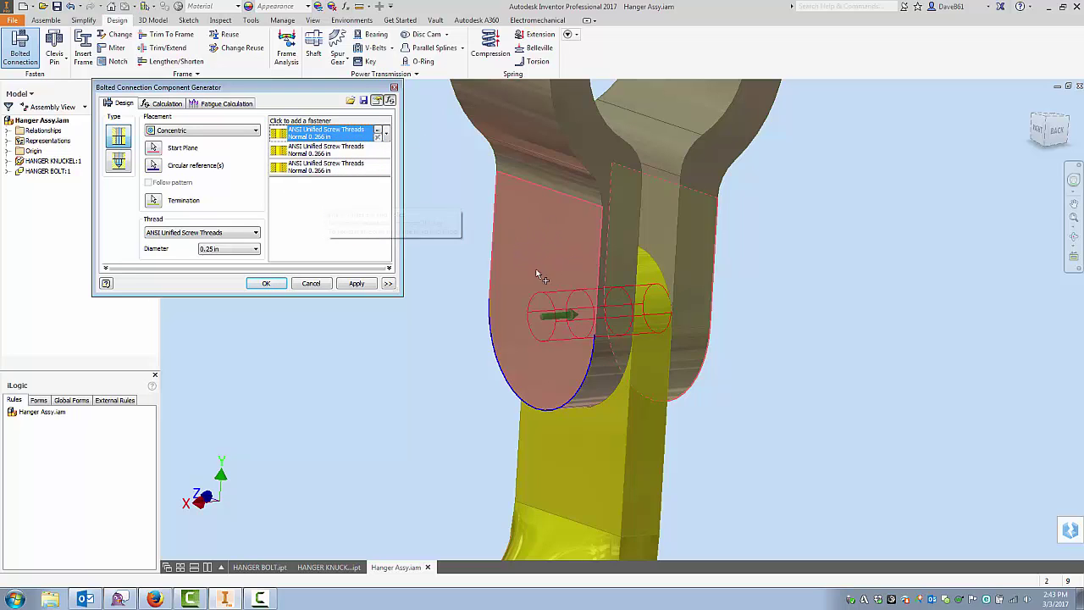
click(322, 127)
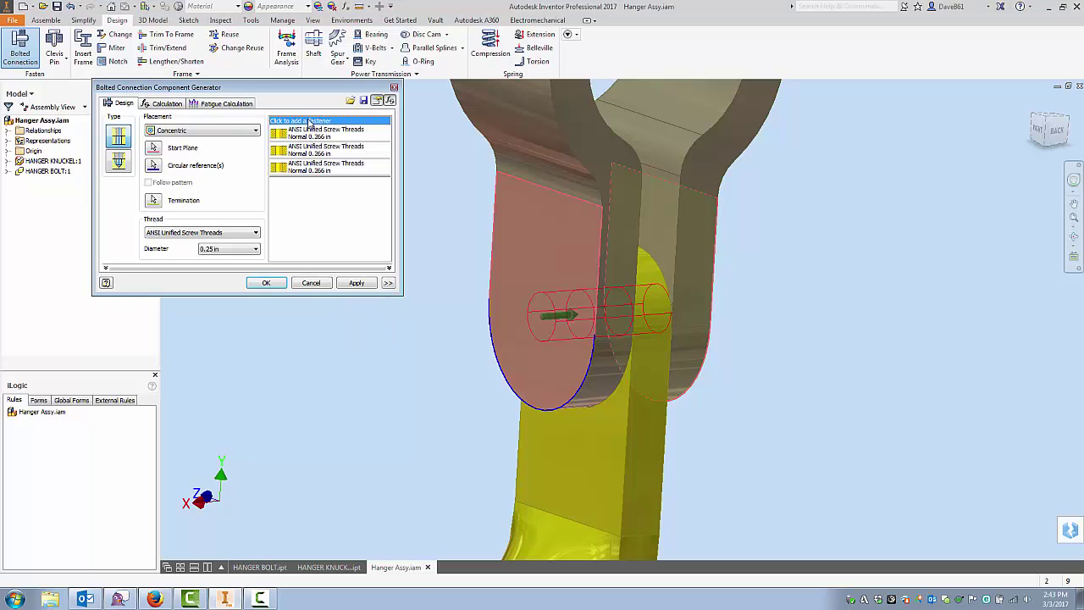
Add an ANSI Hex Bolt - Inch, 1/4-20 UNC - 0.875, from Hex Head Bolts atop the stack
click(310, 122)
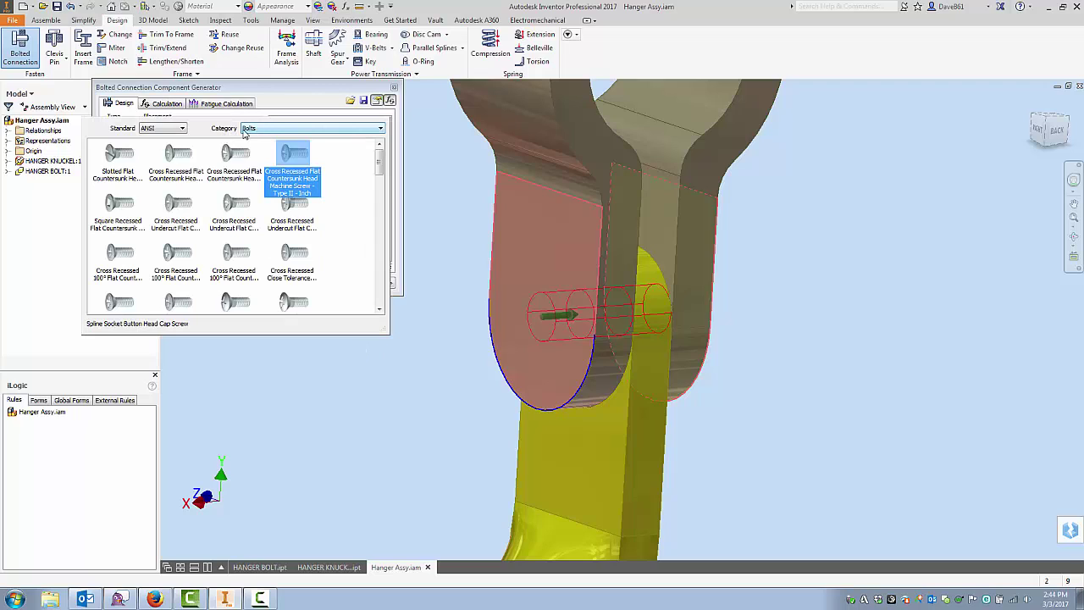
click(182, 128)
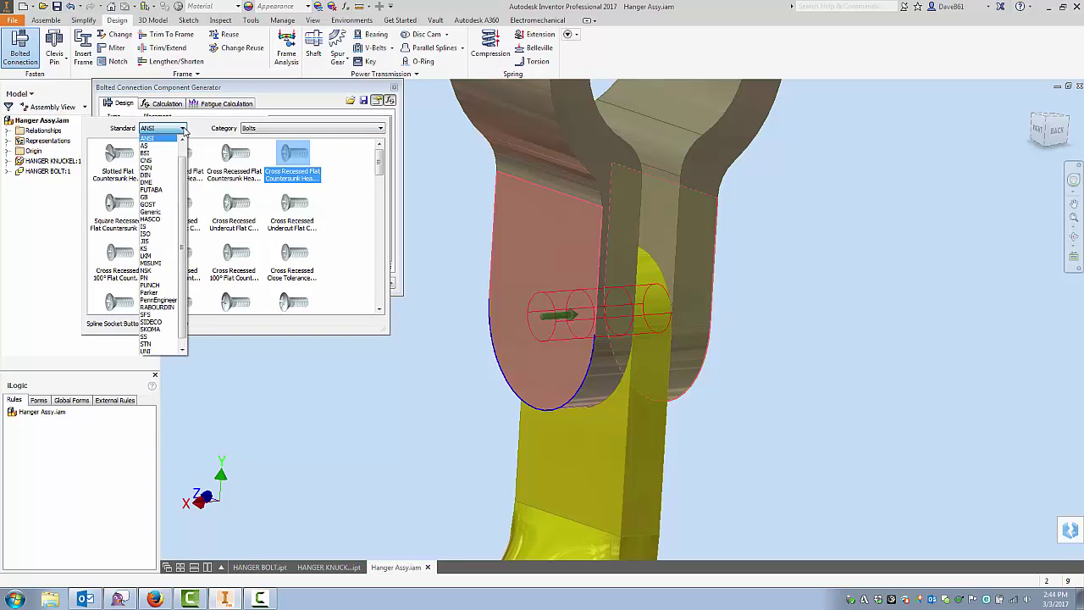
click(198, 128)
click(229, 211)
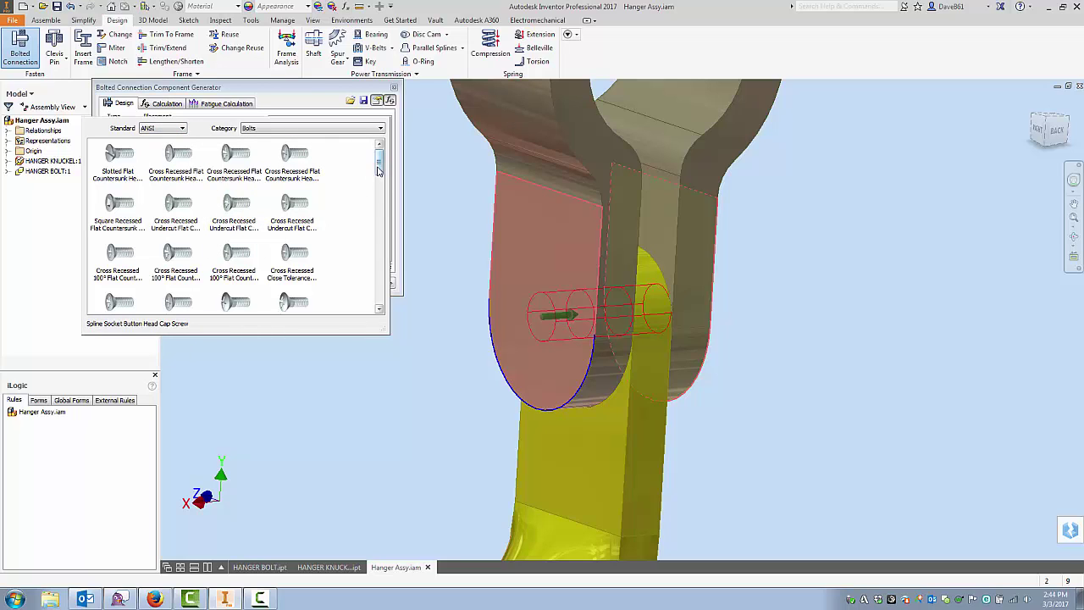
click(380, 129)
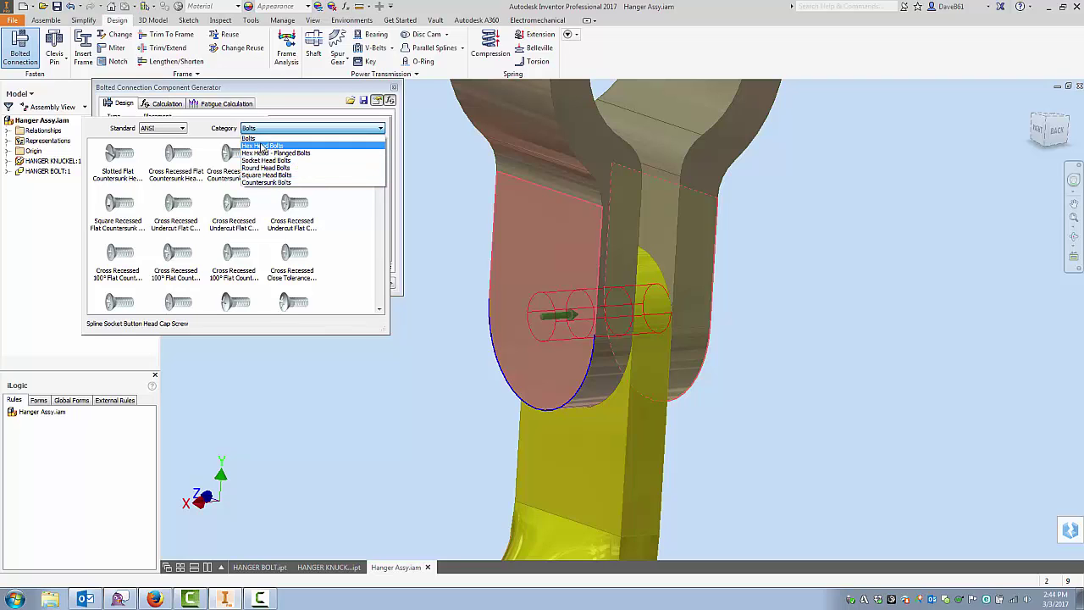
click(259, 147)
click(286, 201)
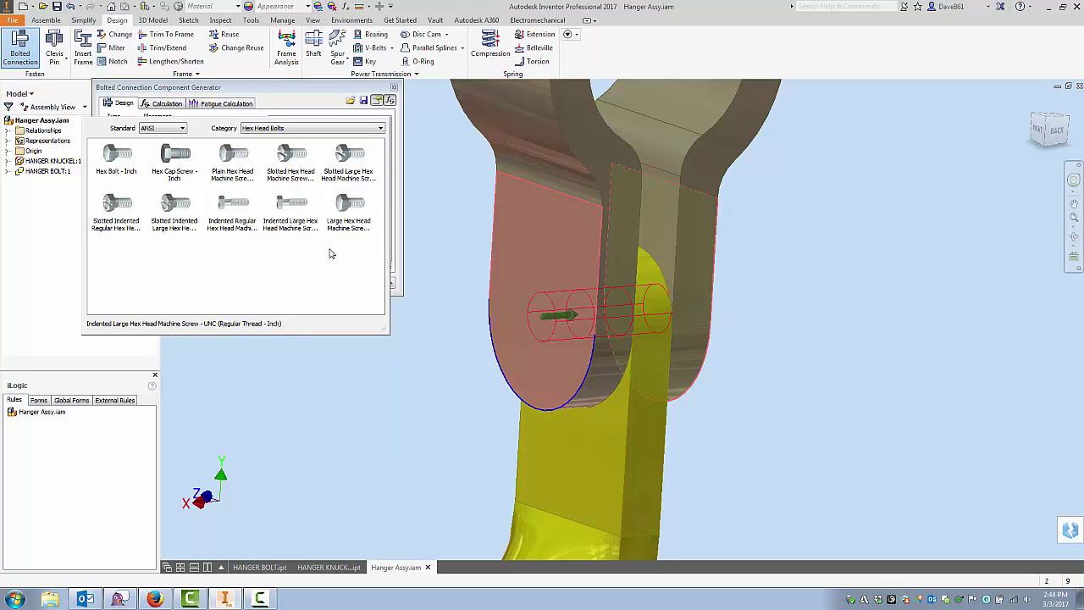
click(115, 157)
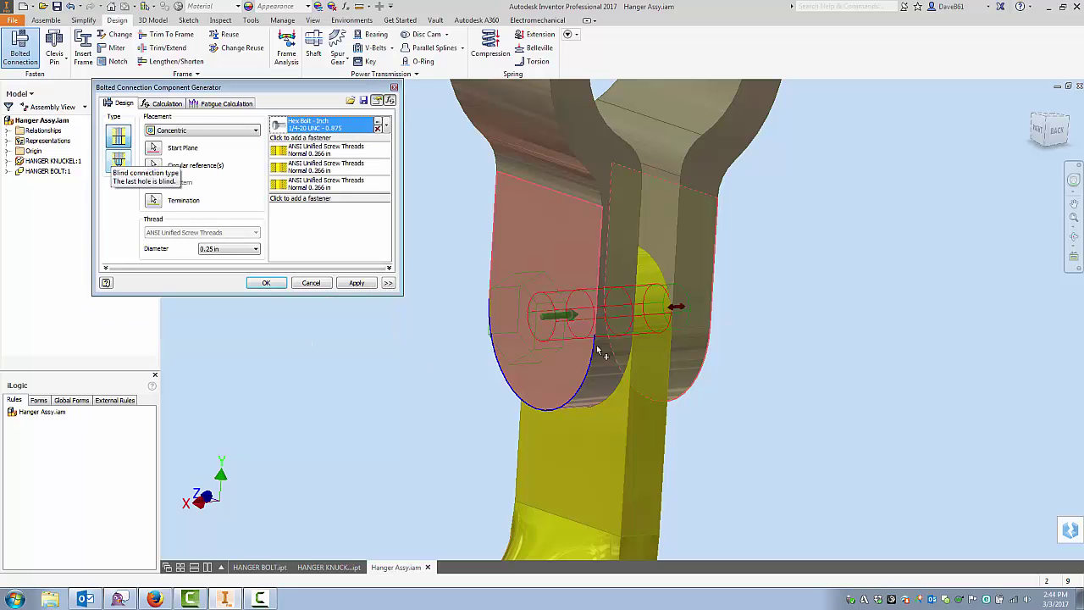
scroll(890, 323, up, 3)
key(F5)
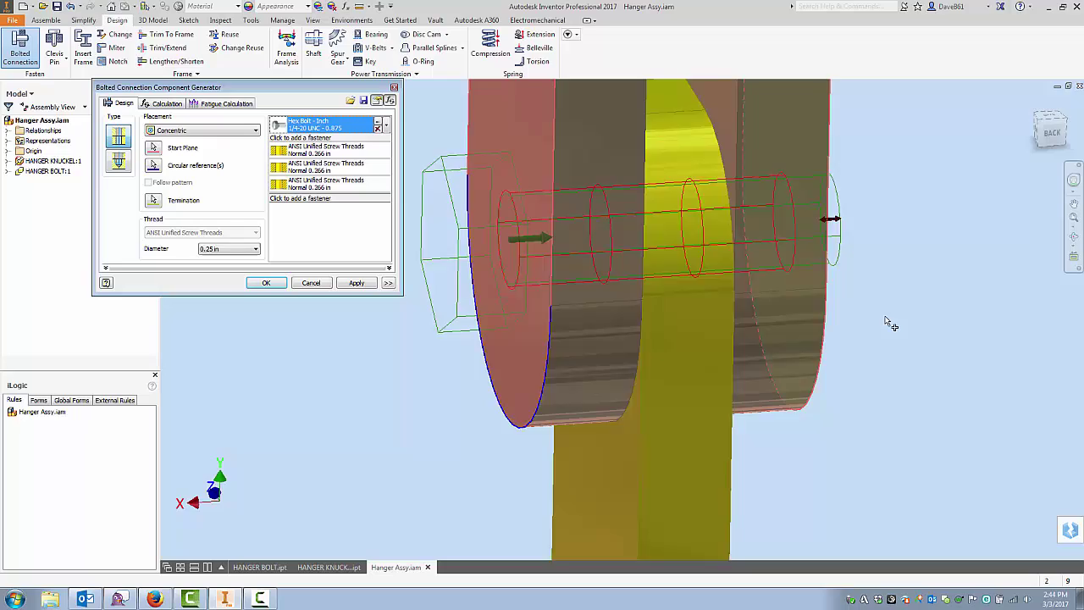
key(F5)
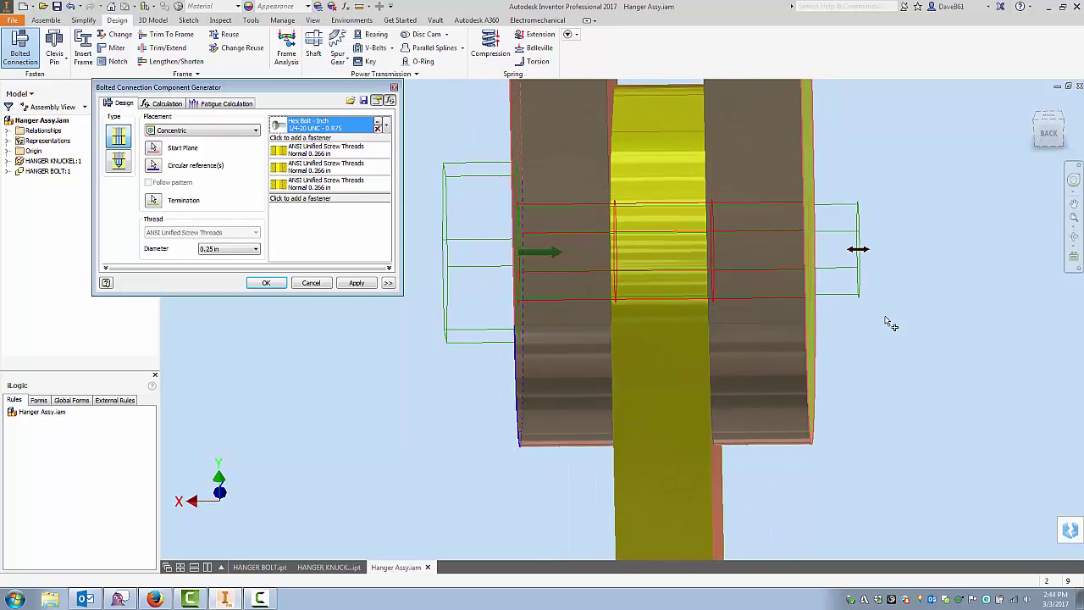
key(F5)
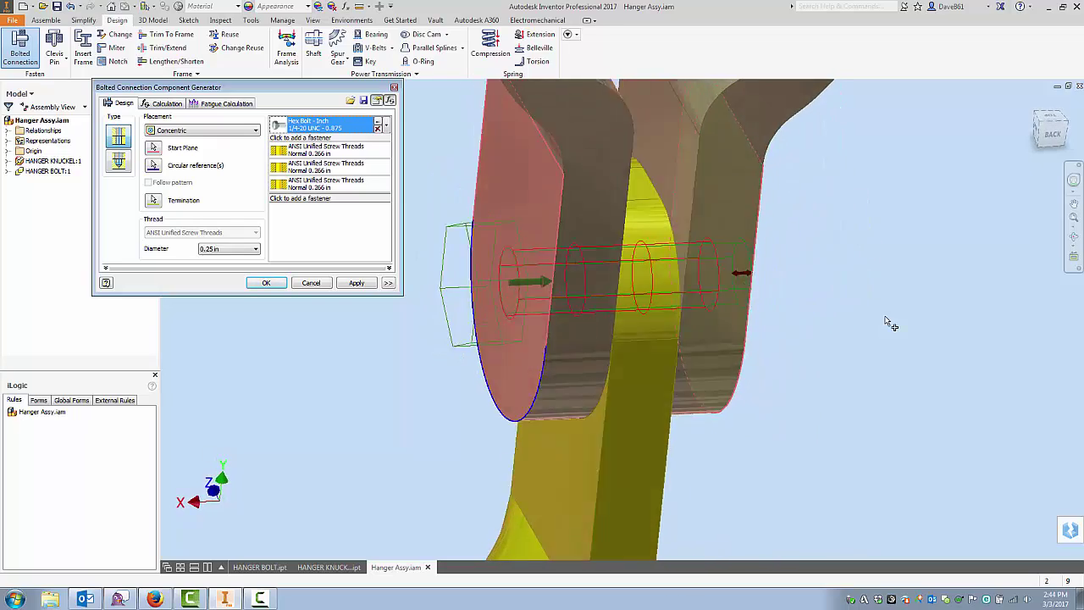
key(F5)
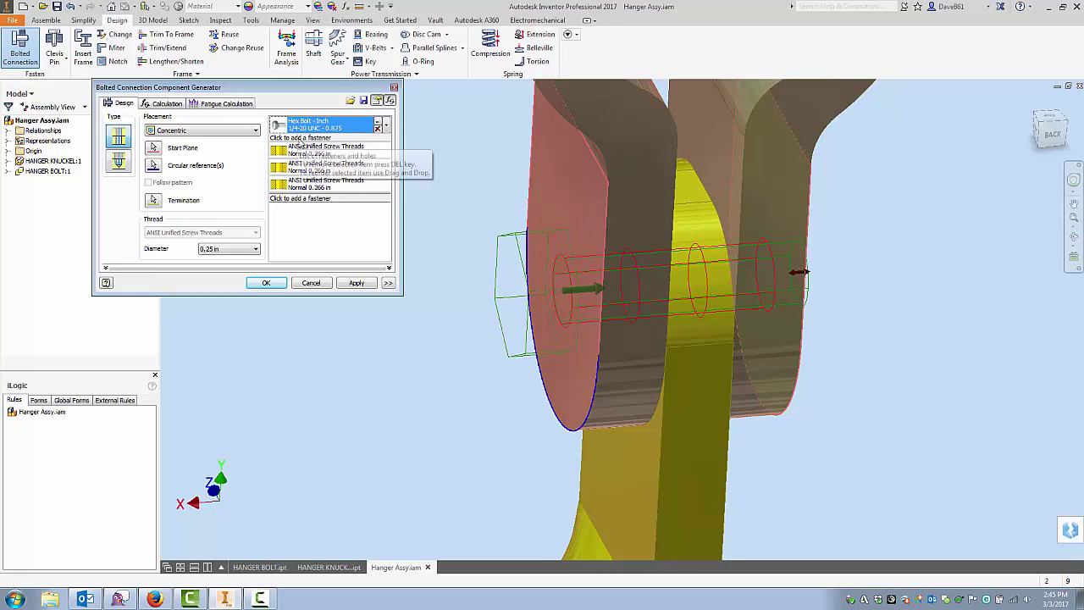
Add a Plain Washer (Inch), 1/4 - narrow - Type A, directly beneath the bolt head
click(308, 138)
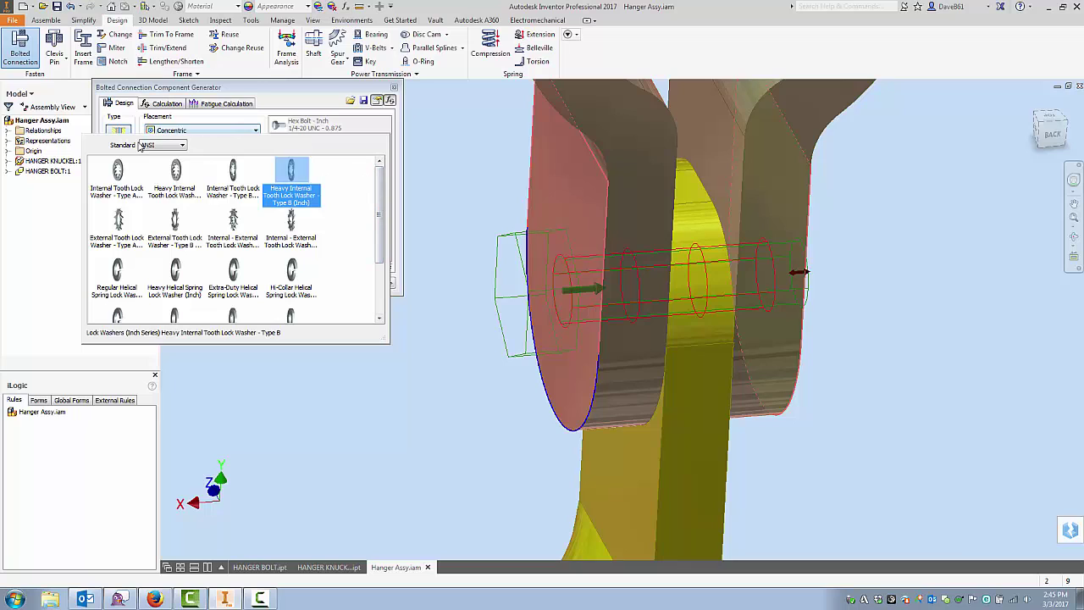
drag(382, 195, 379, 258)
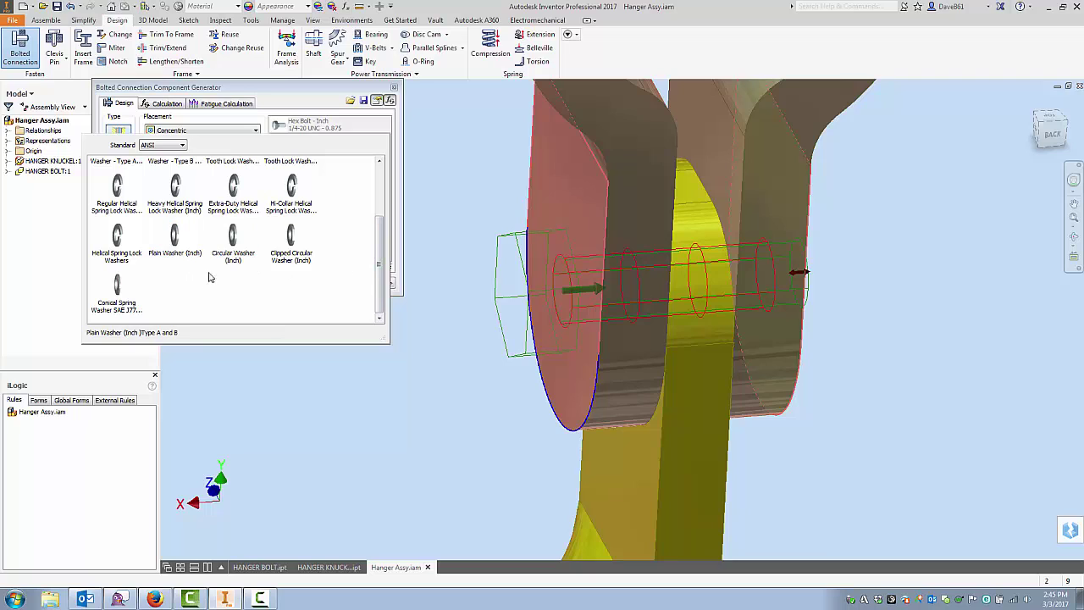
click(173, 253)
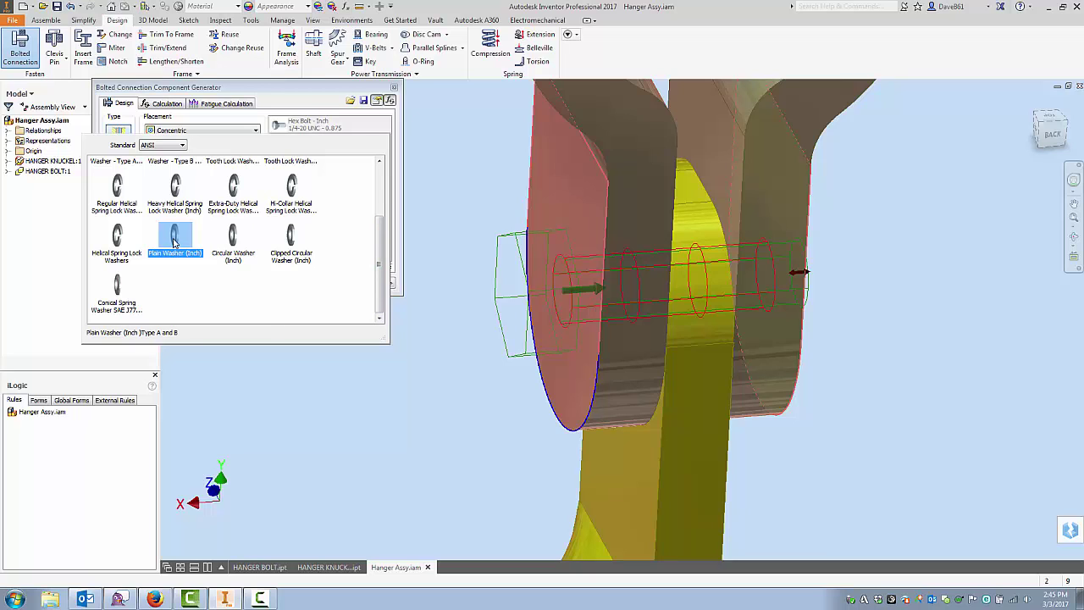
click(175, 241)
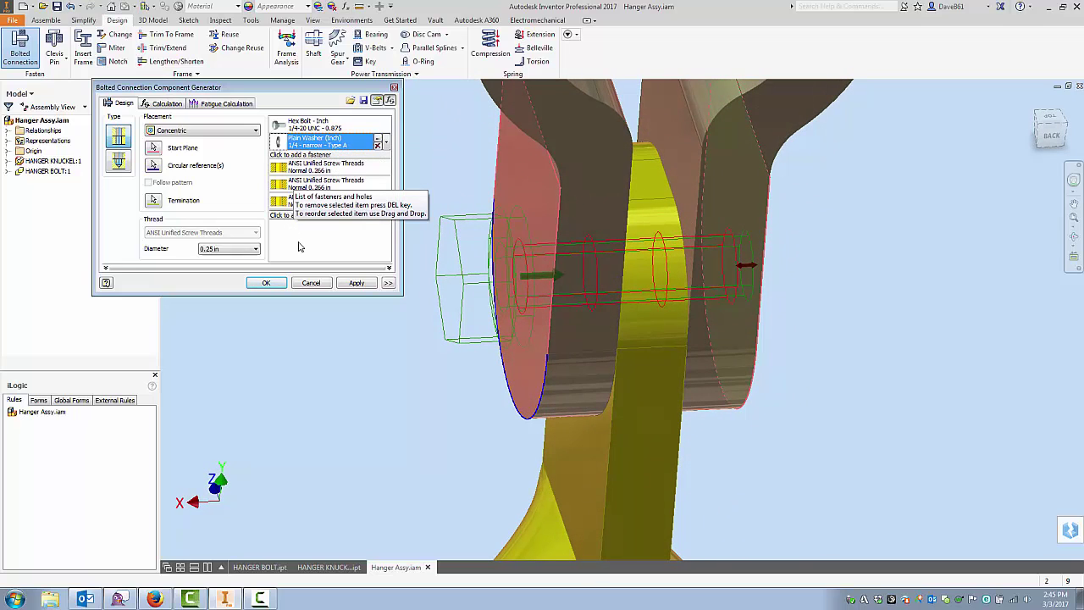
Add a second plain washer below the holes
click(285, 217)
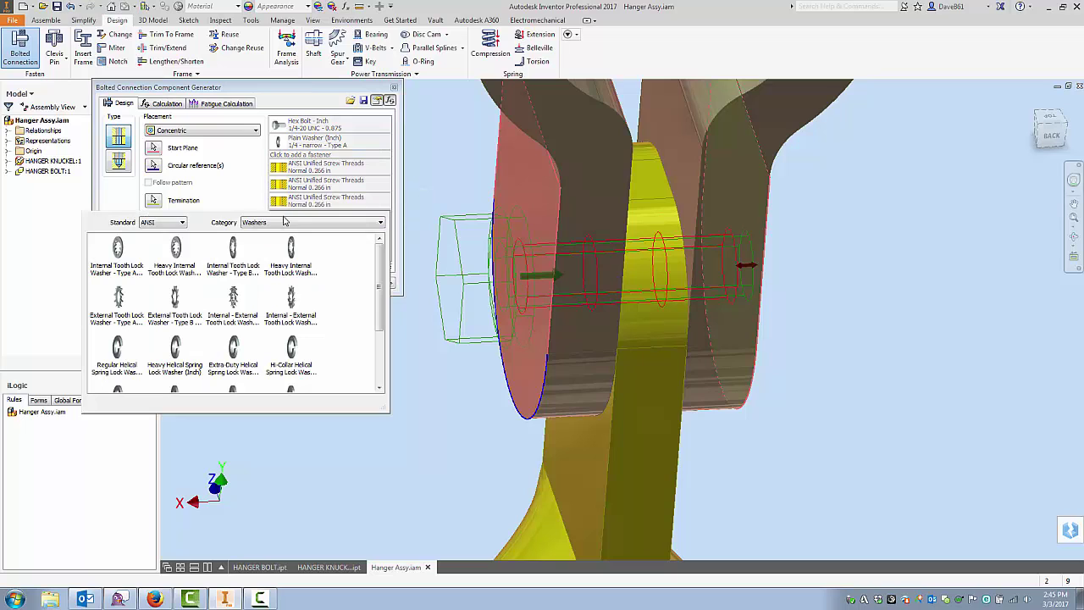
drag(379, 260, 370, 318)
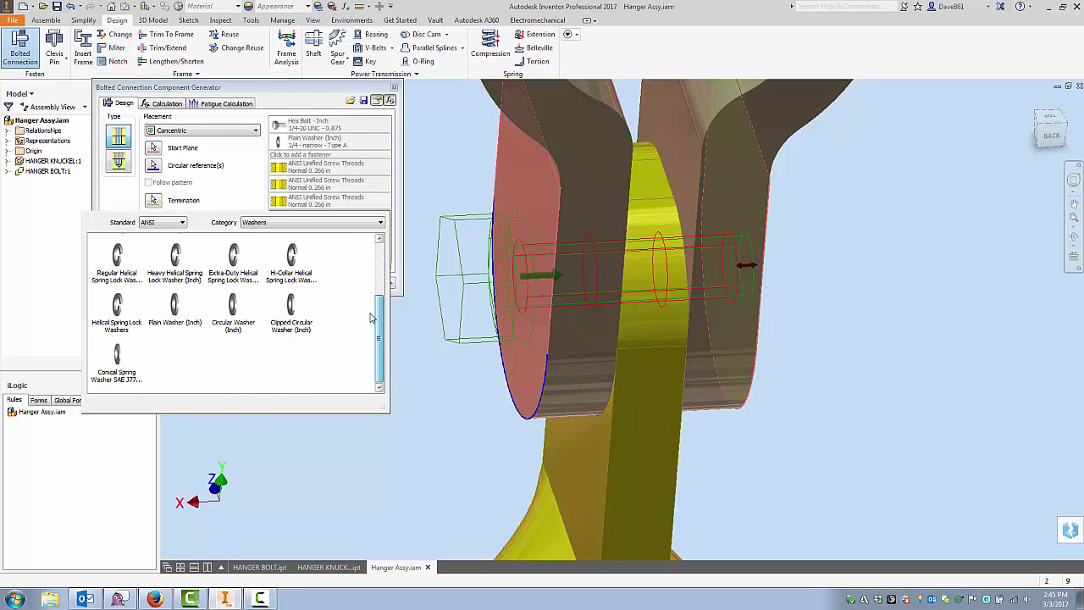
click(178, 310)
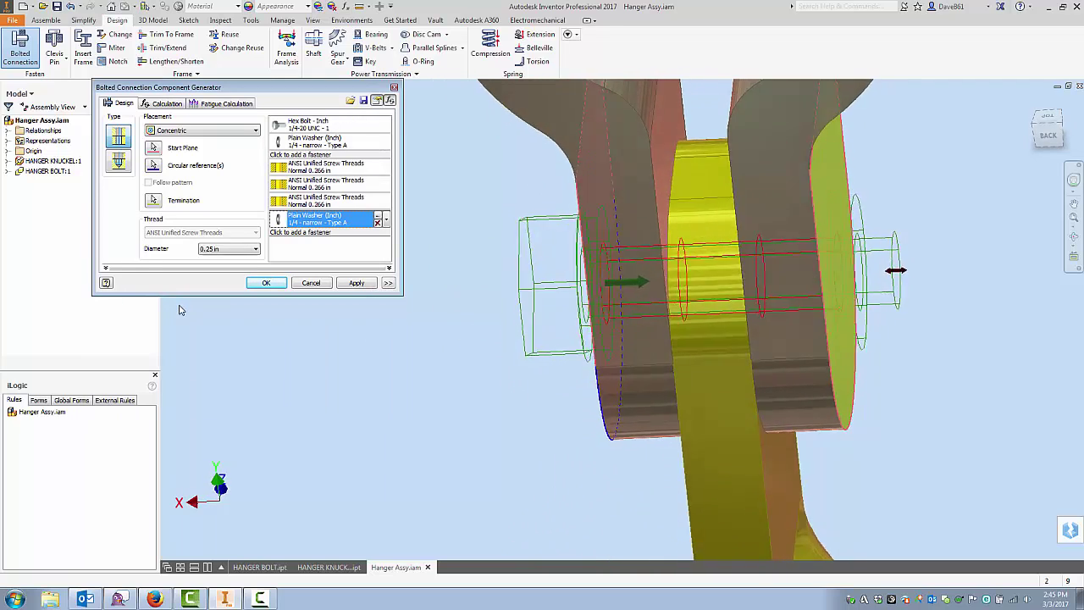
Add a 1/4 Regular Helical Spring Lock Washer from the Washers category after it
click(300, 234)
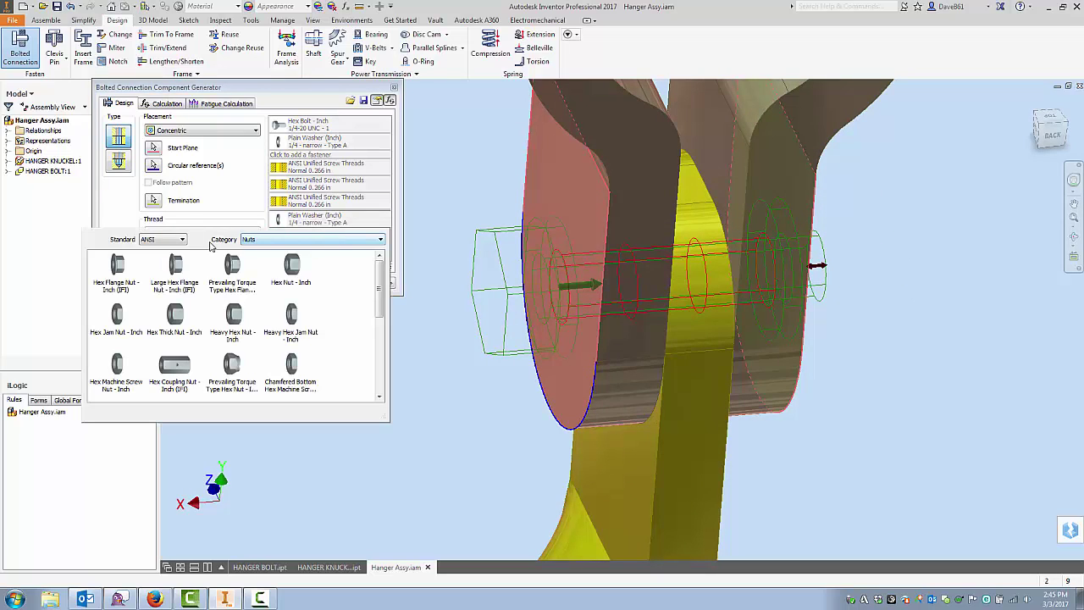
click(375, 243)
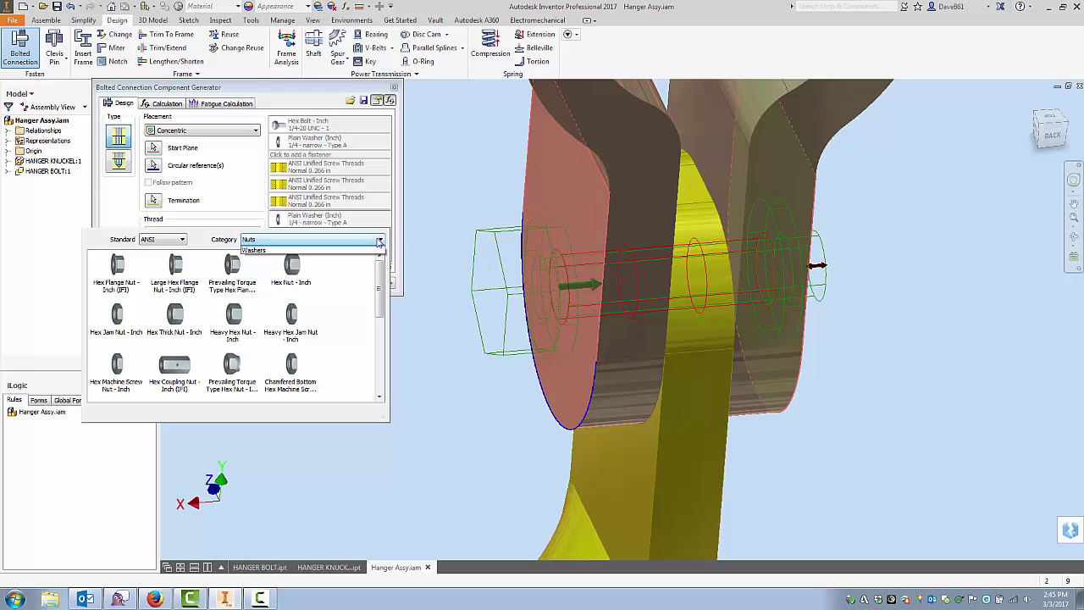
click(277, 260)
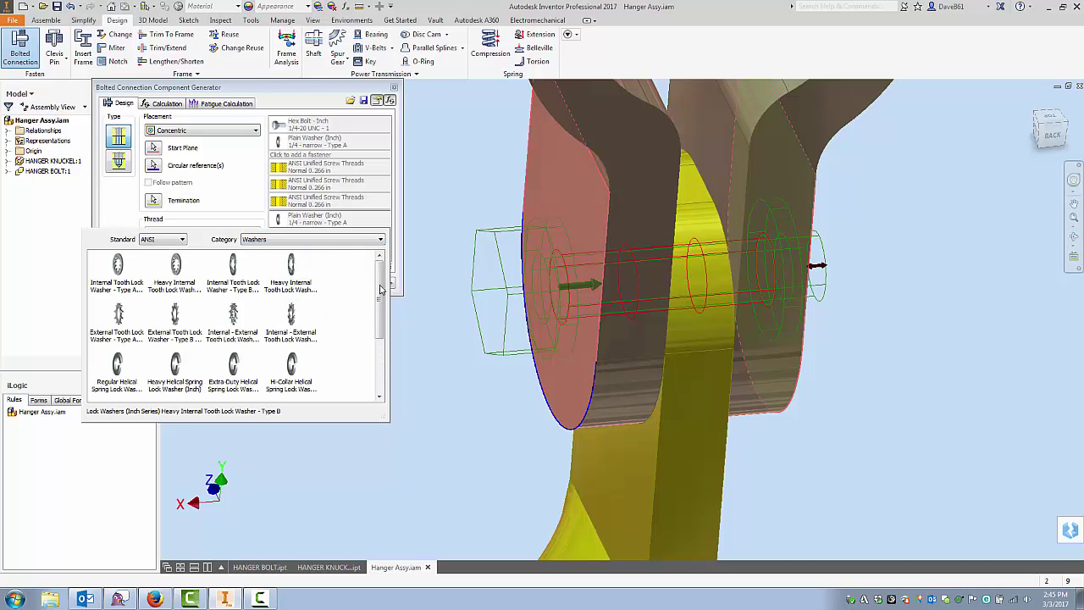
drag(381, 290, 378, 337)
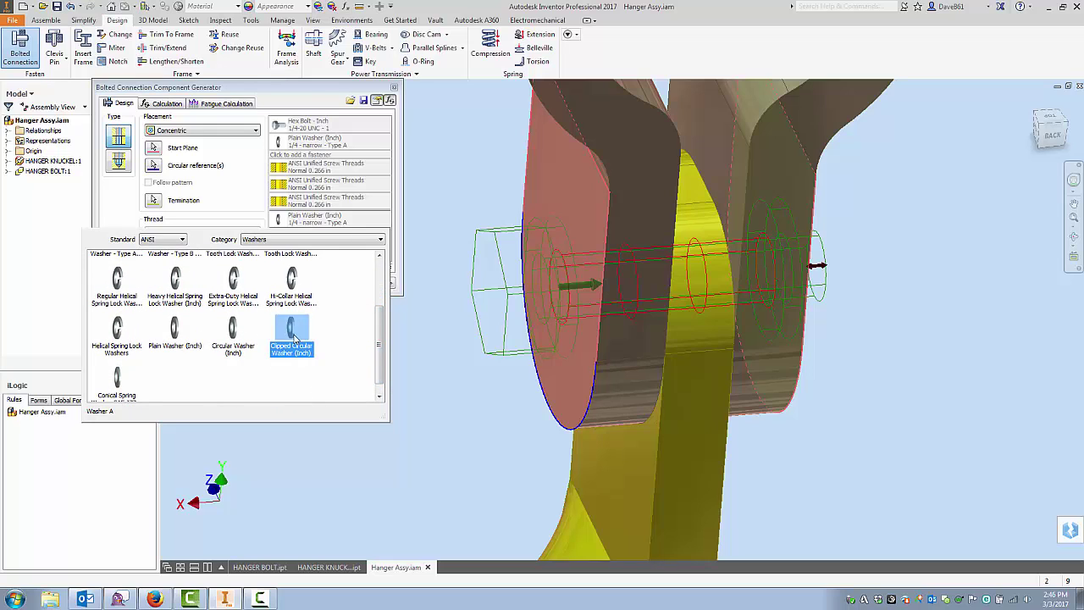
scroll(294, 338, up, 2)
scroll(294, 338, down, 2)
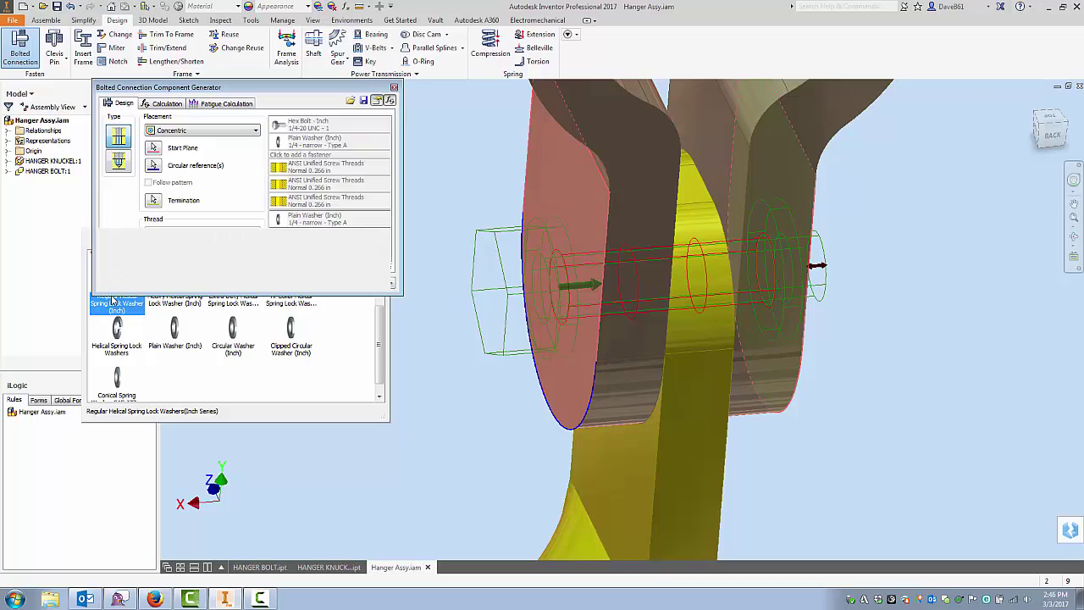
click(113, 300)
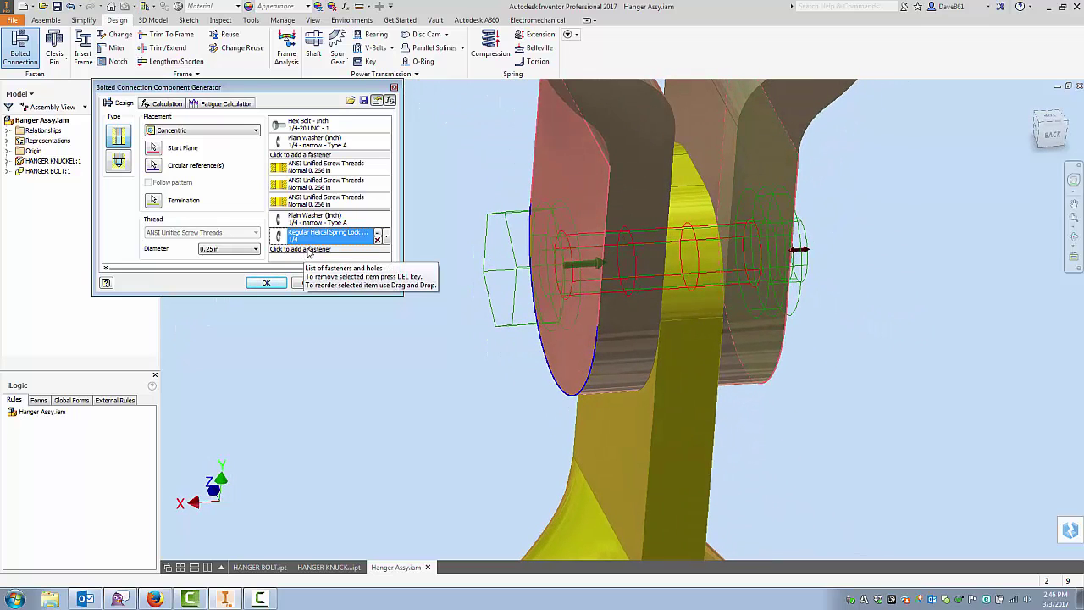
Finish the stack with a Hex Nut - Inch, 1/4 - 20, after the lock washer
click(309, 249)
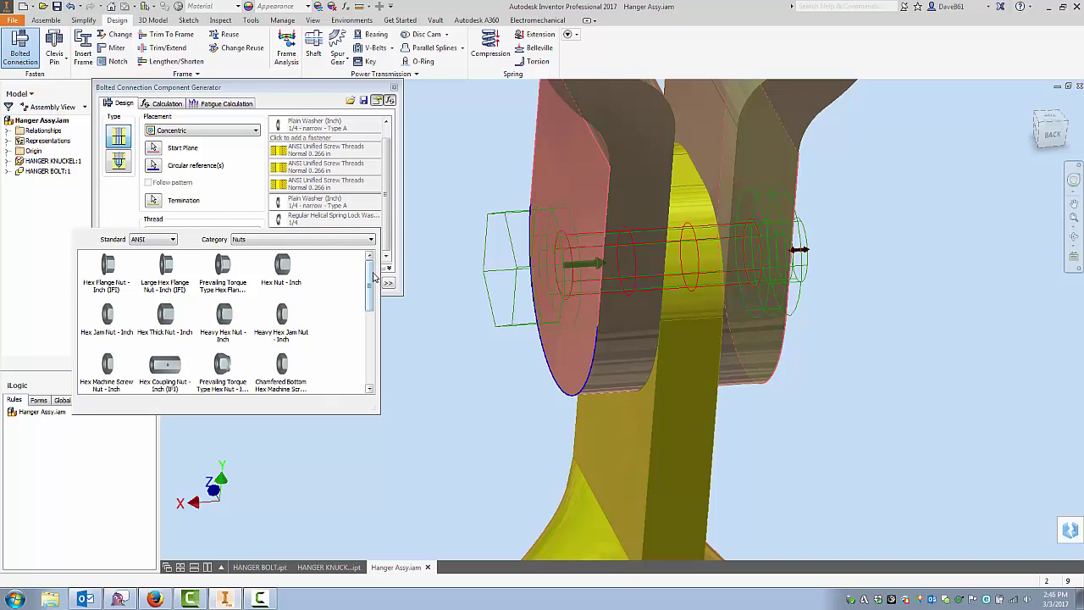
mouse_move(368, 281)
mouse_down()
mouse_move(368, 352)
mouse_move(368, 273)
mouse_up()
click(283, 265)
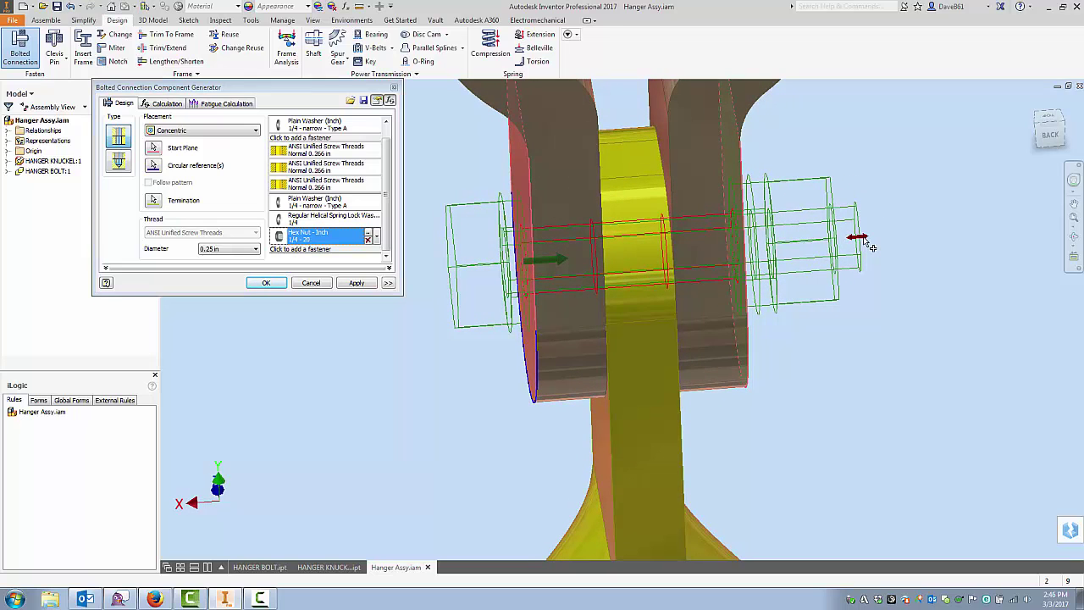
Try bolt lengths of 1.5 and 1.75 in, then settle on 1/4-20 UNC at 1.25 in
drag(880, 245, 903, 241)
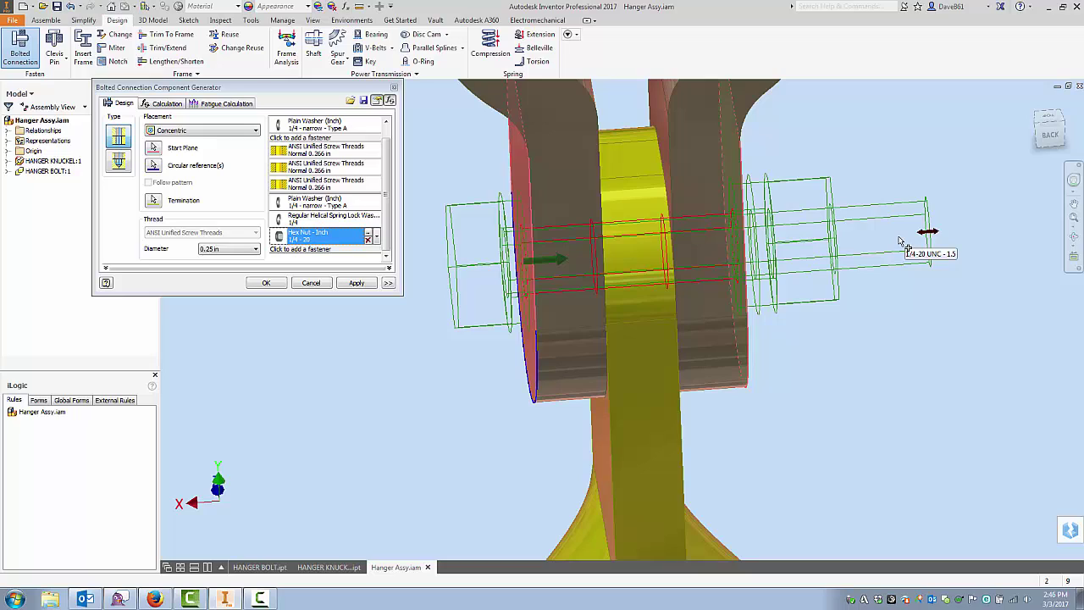
drag(900, 241, 966, 235)
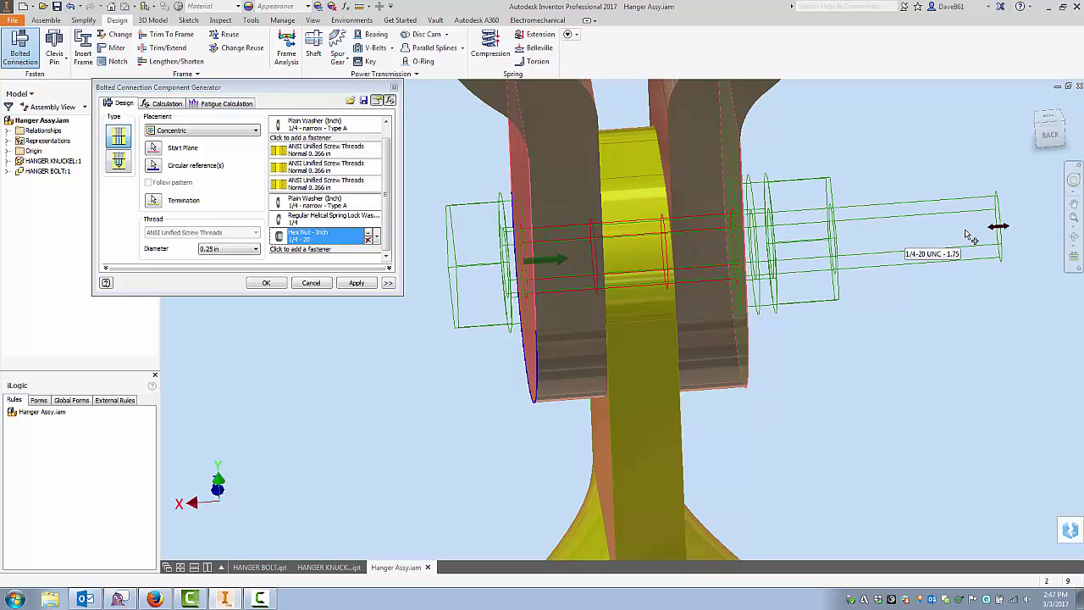
drag(966, 234, 820, 242)
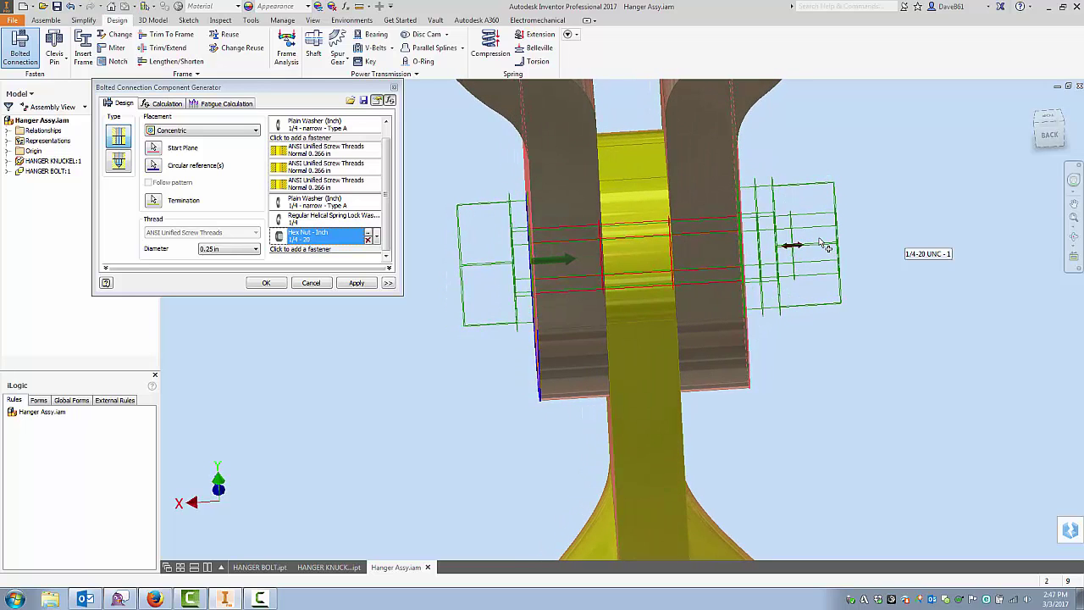
drag(821, 242, 851, 241)
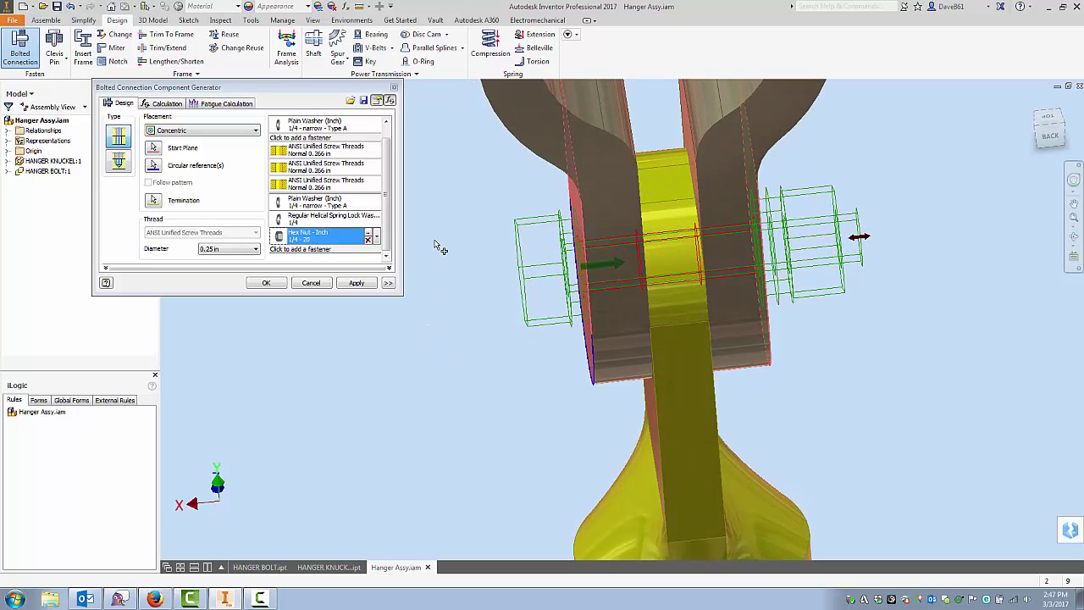
click(354, 285)
Run the bolt strength calculation, giving 211.225 lbforce preload and a safety factor of about 4.13
click(170, 103)
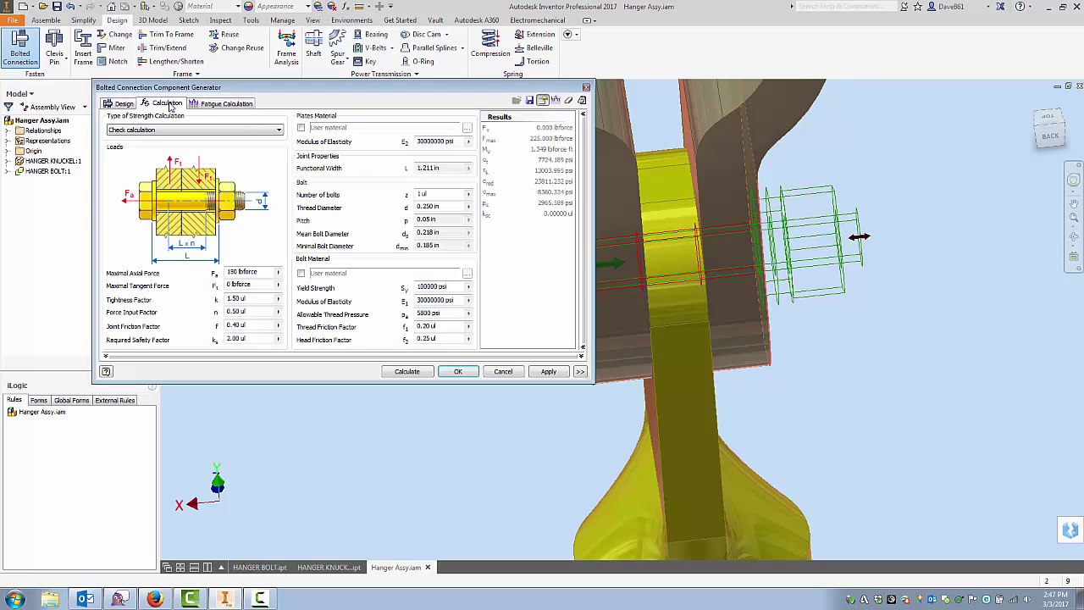
click(406, 372)
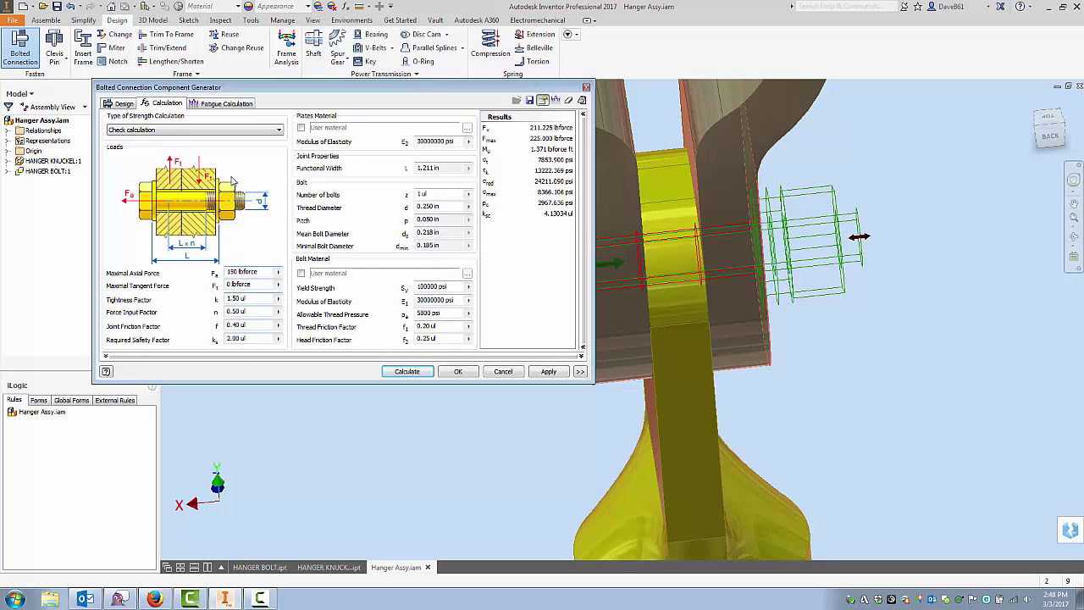
drag(383, 92, 388, 93)
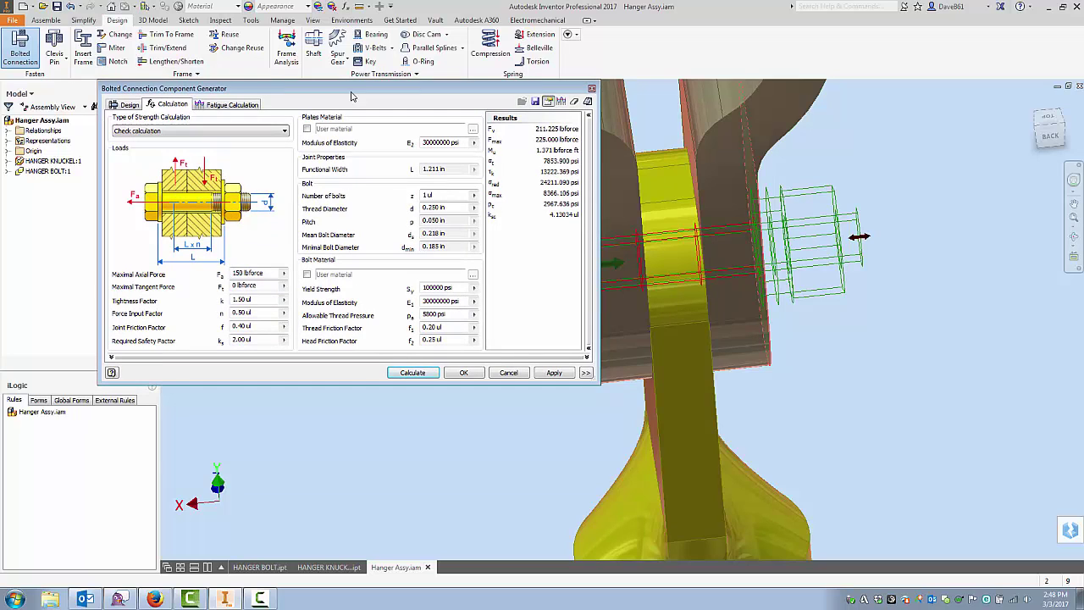
click(129, 104)
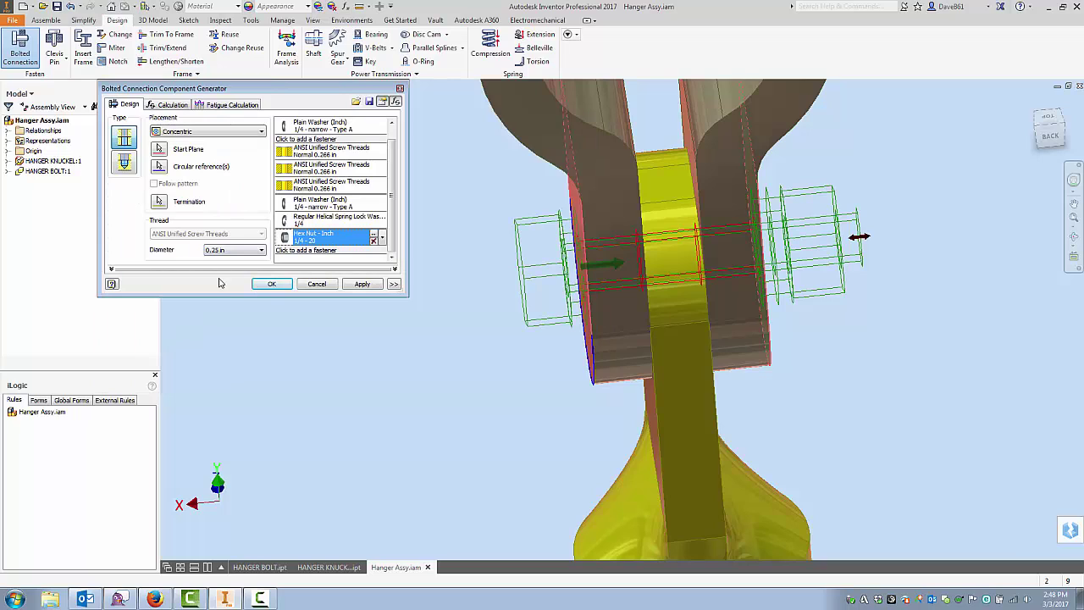
Apply the bolted connection and save its subassembly as Hanger Assy BC_002.iam
click(364, 285)
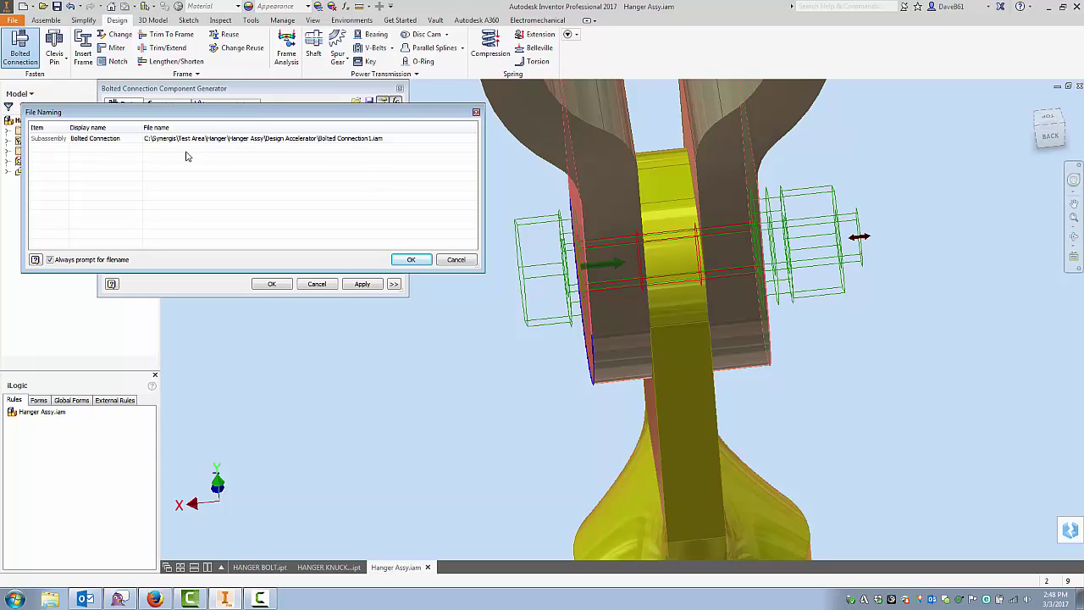
drag(238, 117, 307, 133)
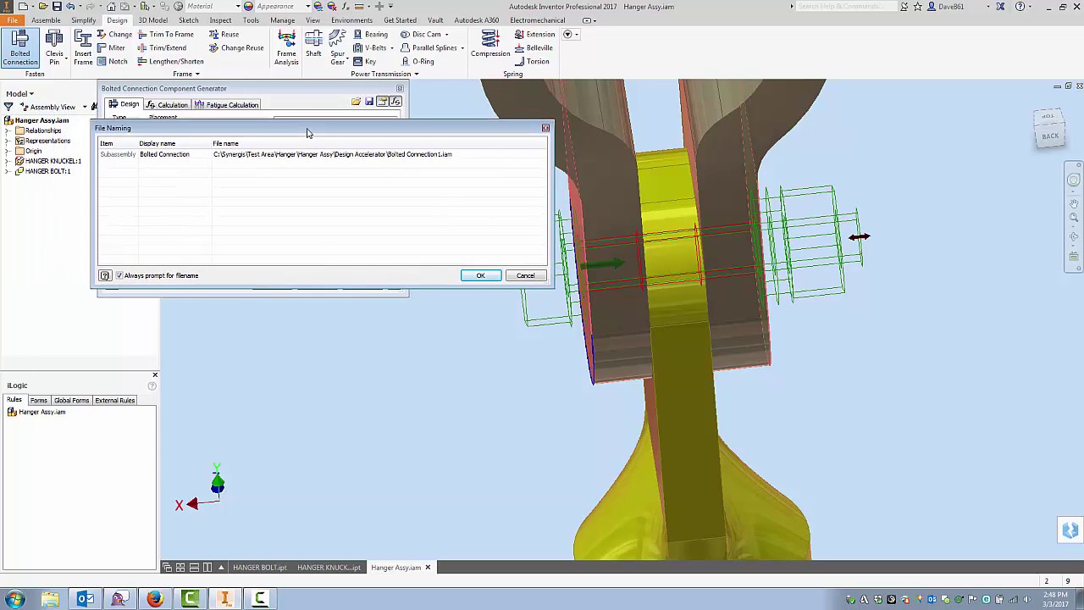
click(434, 159)
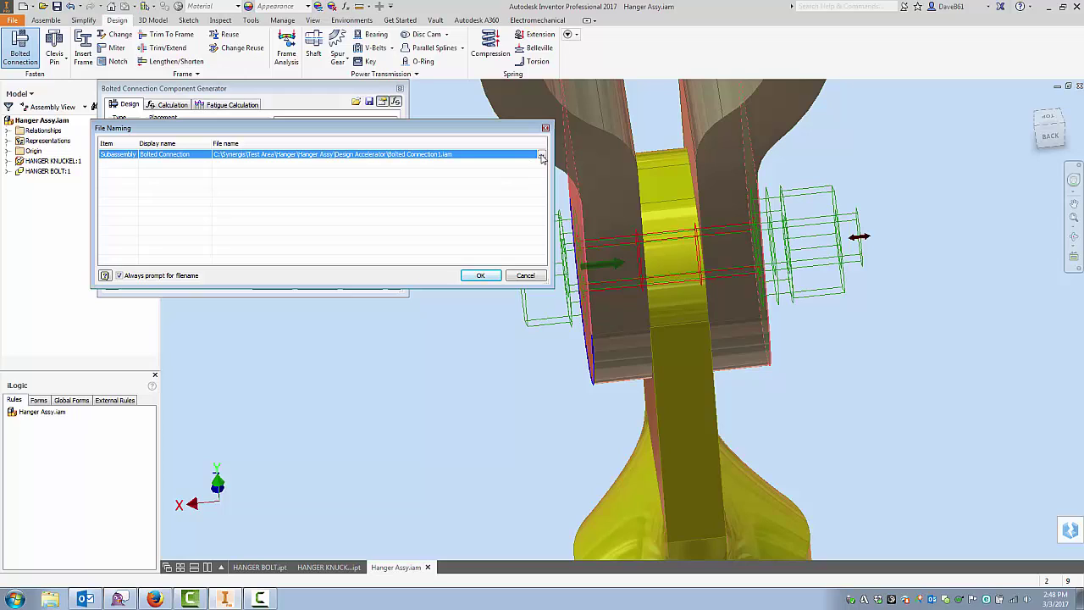
click(541, 157)
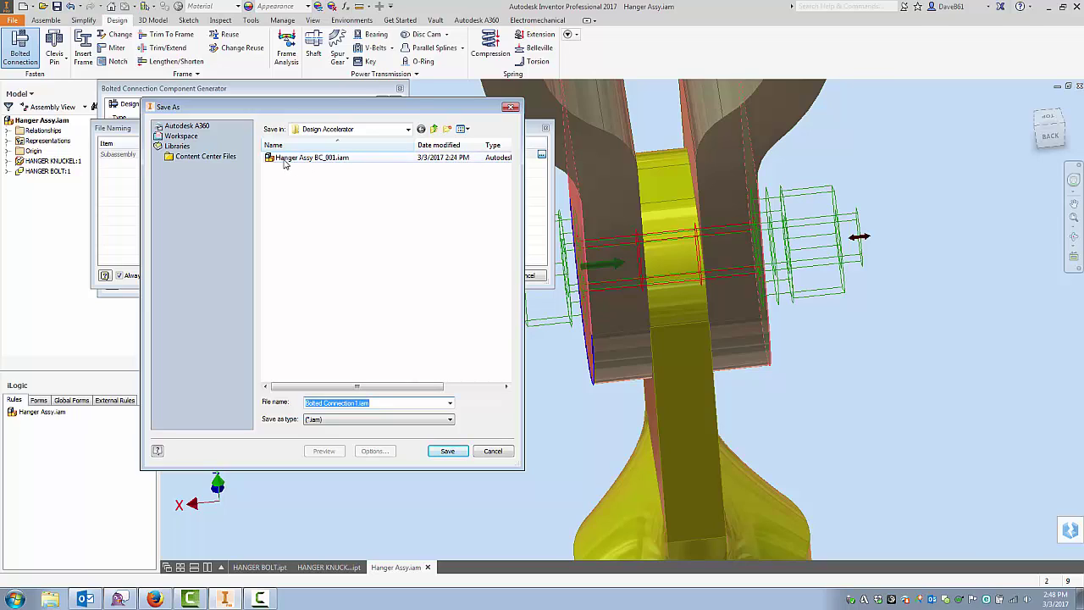
click(318, 162)
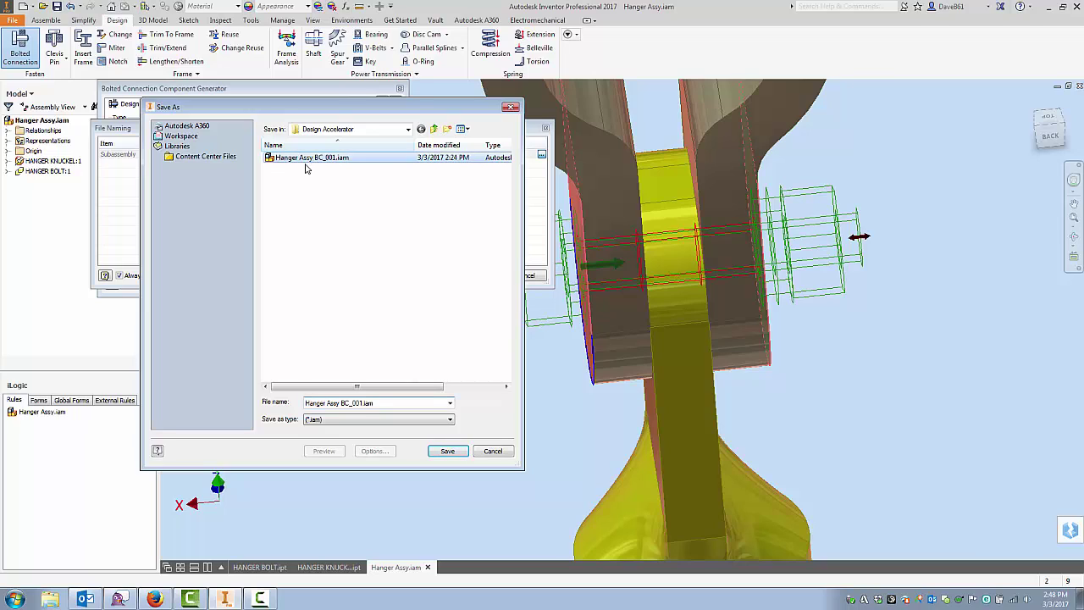
click(362, 402)
double_click(362, 402)
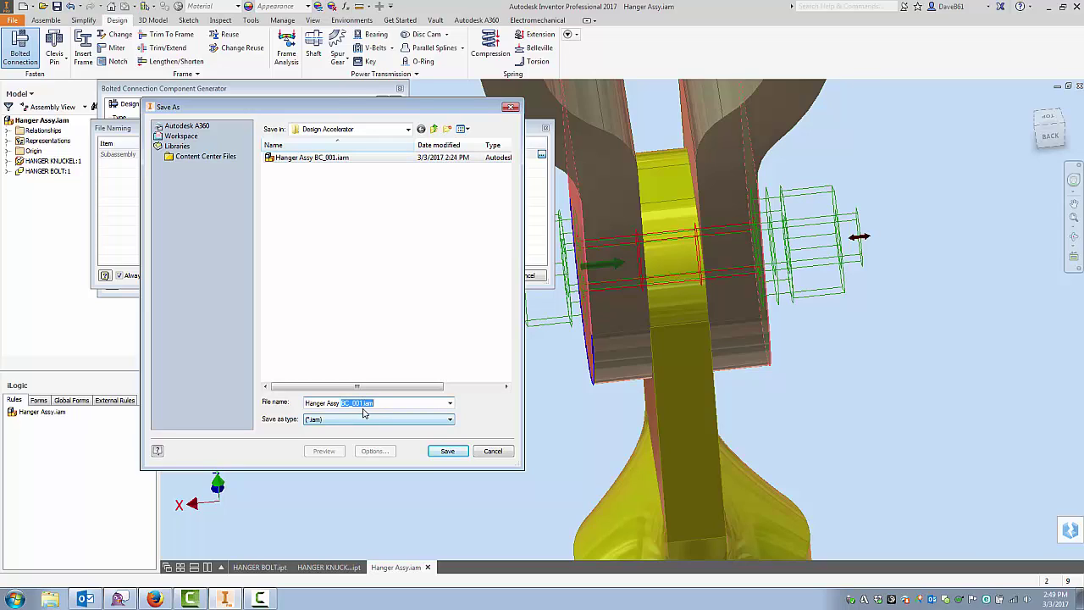
click(363, 404)
click(447, 450)
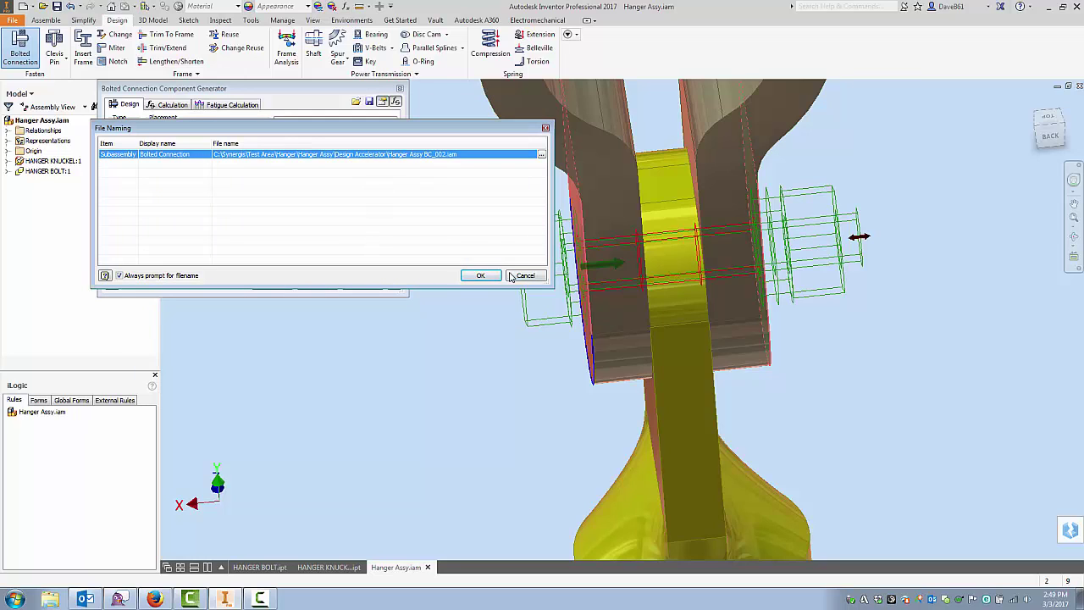
click(481, 275)
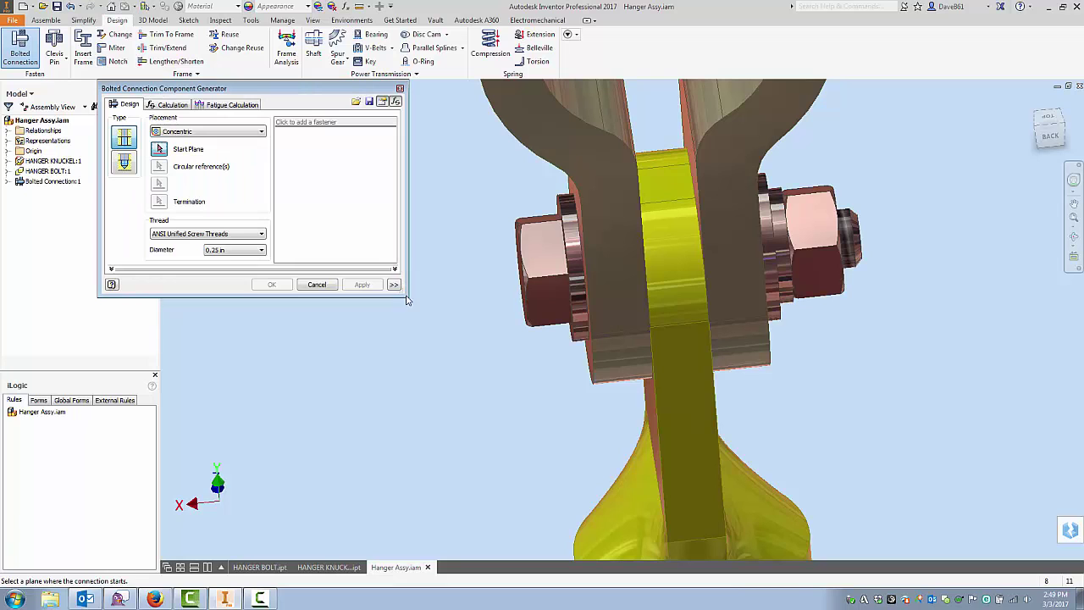
Close the generator, review Bolted Connection:1's parts, and save Hanger Assy.iam with its dependents
click(326, 285)
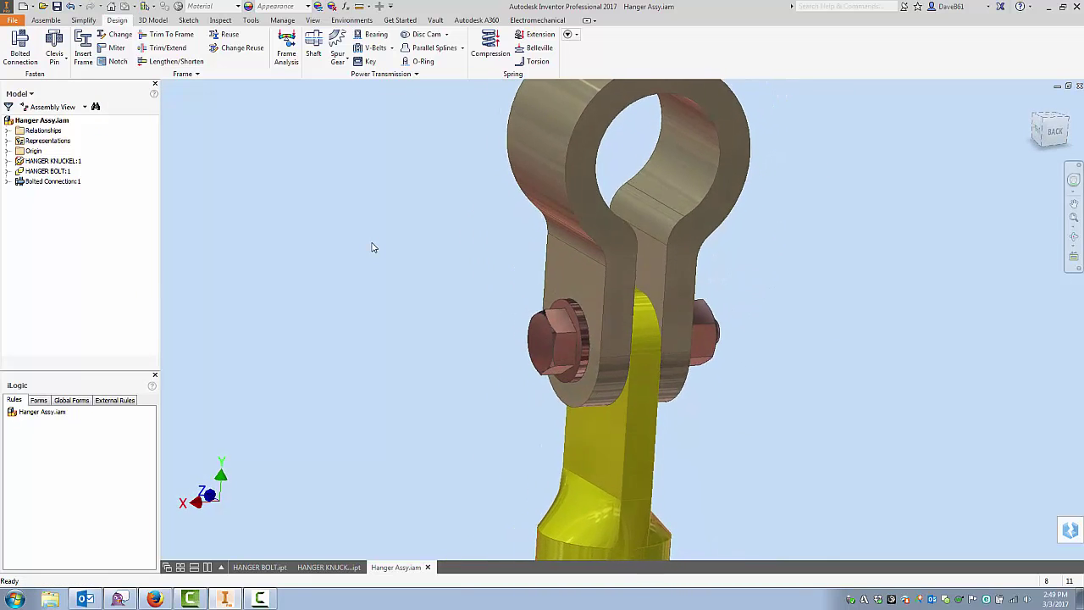
click(8, 182)
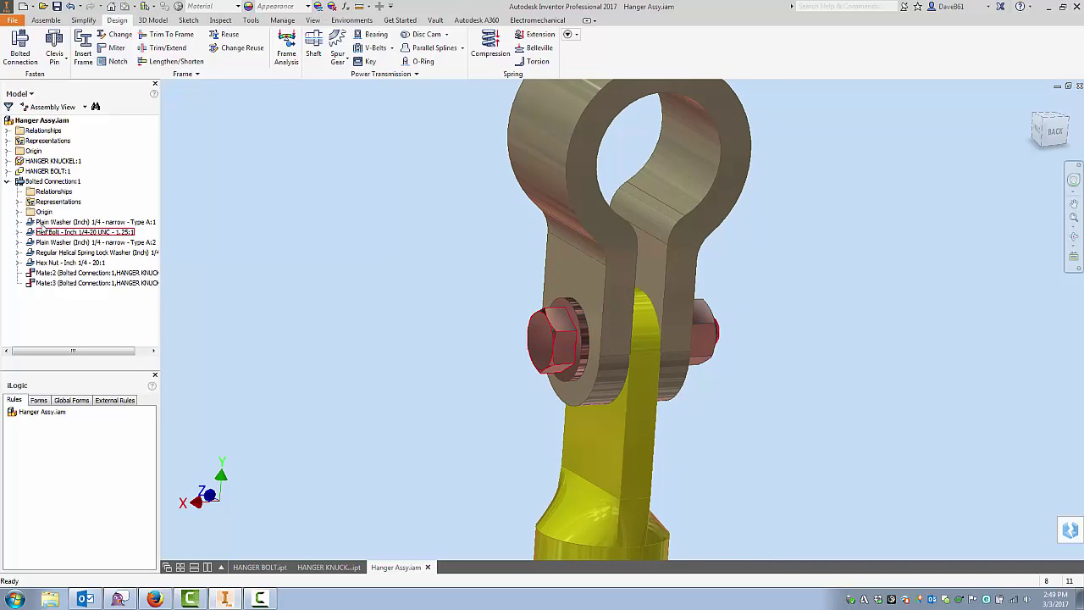
click(8, 181)
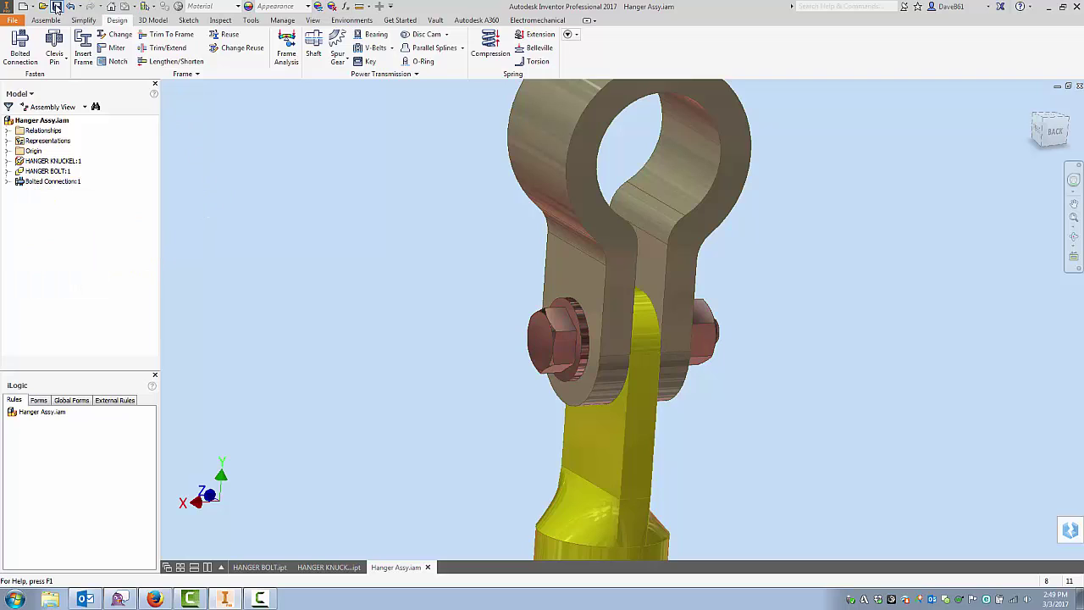
click(56, 7)
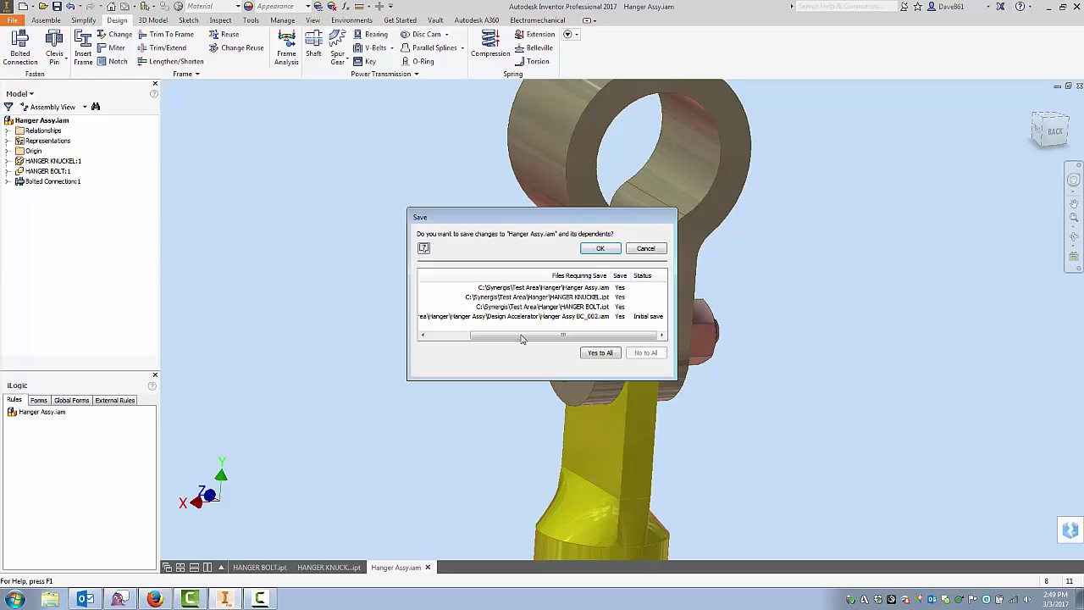
click(606, 249)
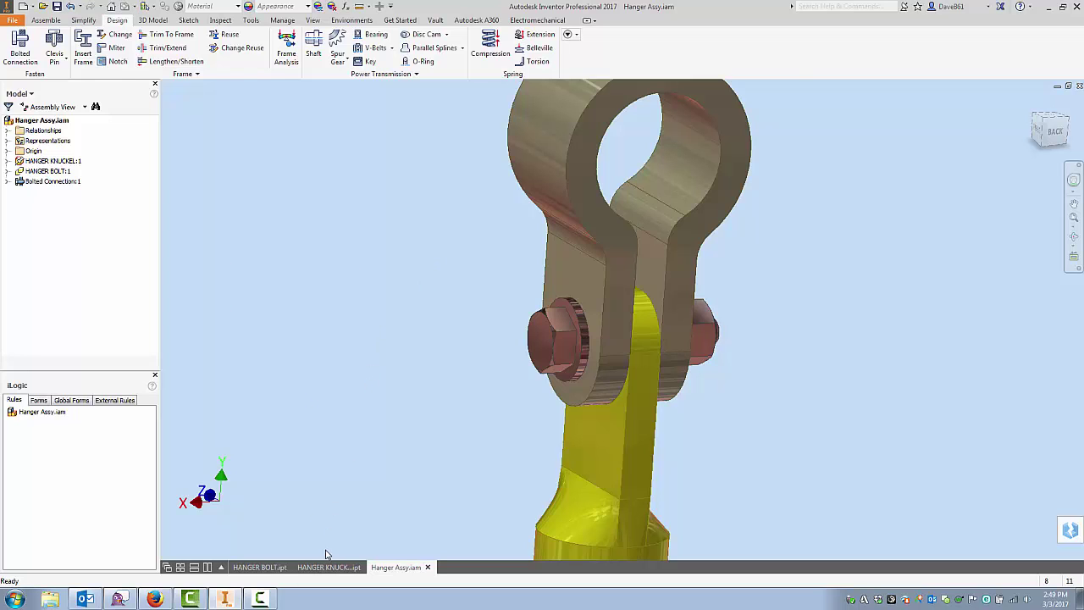
Look over the HANGER KNUCKEL and HANGER BOLT parts, then return to Hanger Assy.iam
click(324, 569)
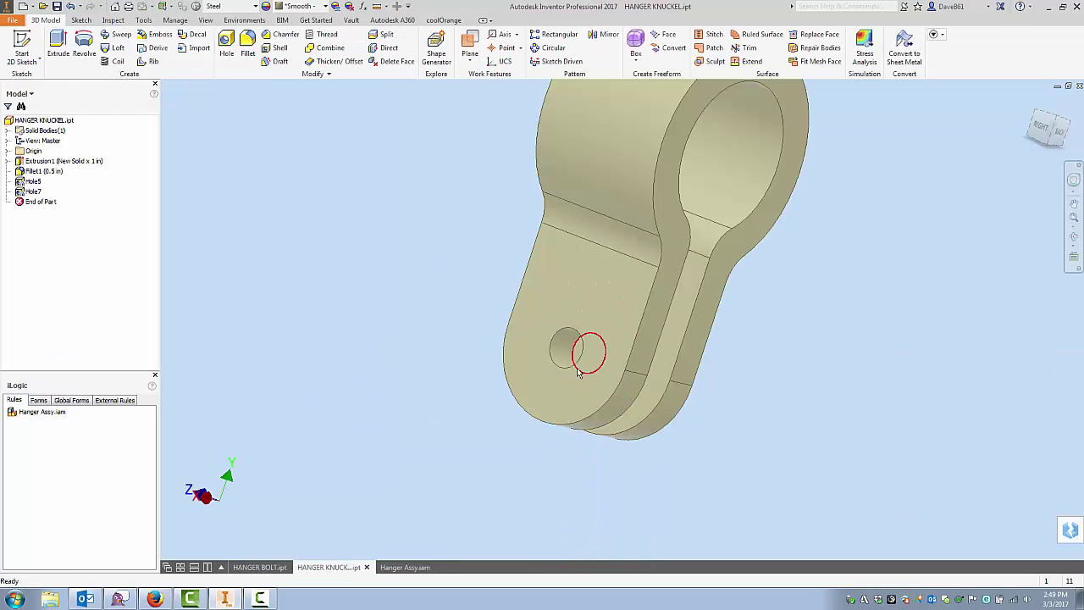
click(264, 567)
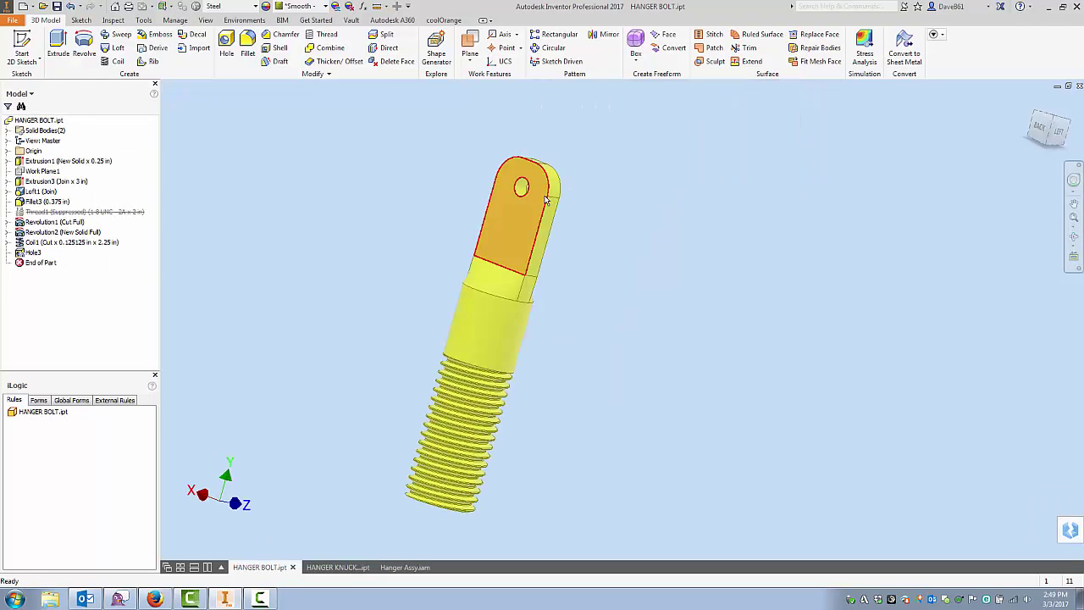
click(405, 567)
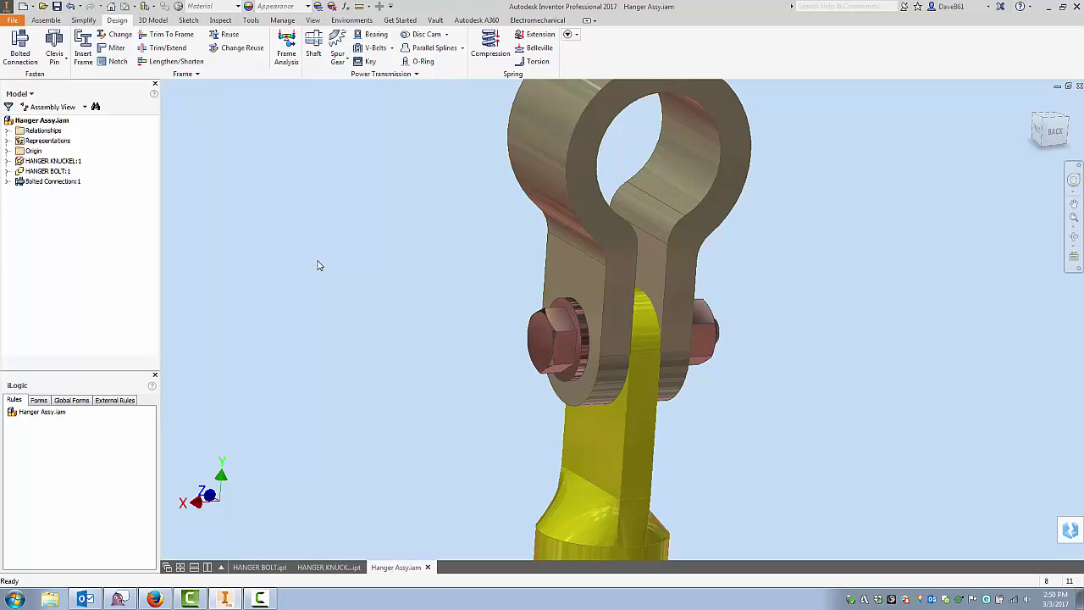
click(316, 574)
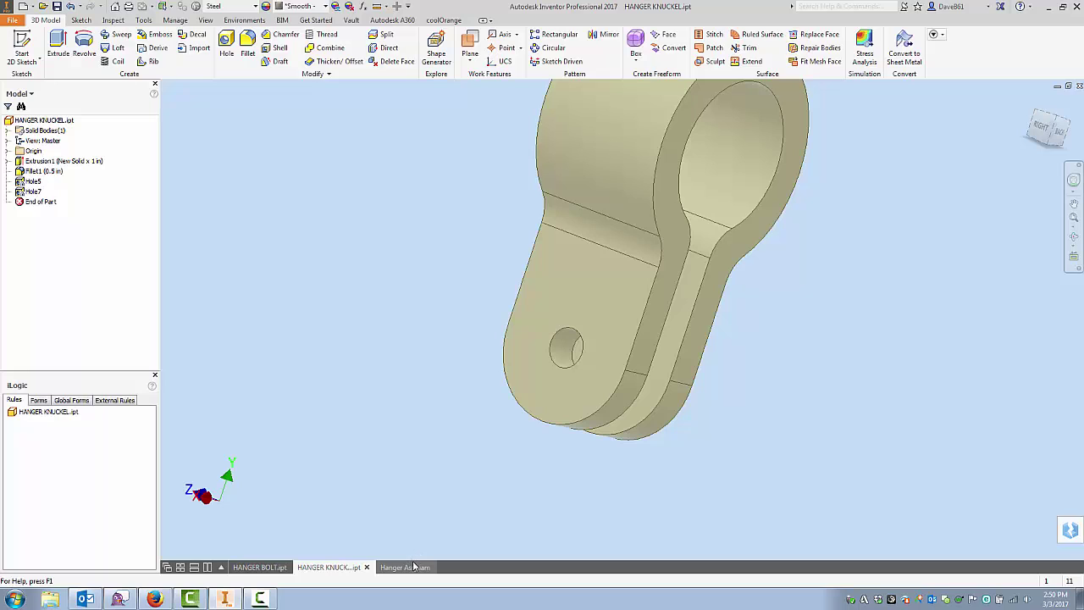
mouse_move(413, 567)
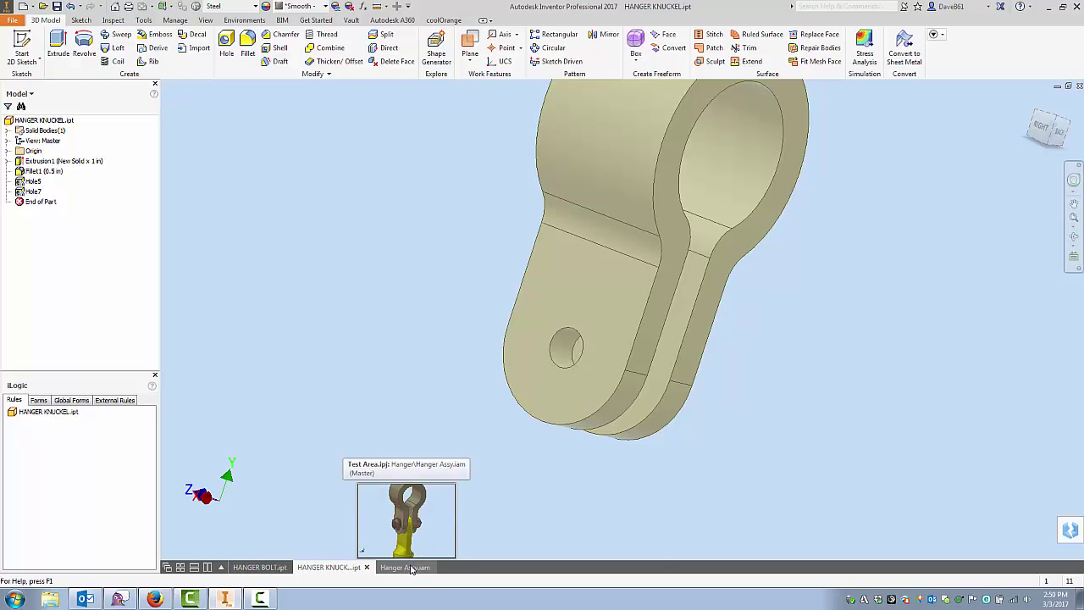
click(404, 568)
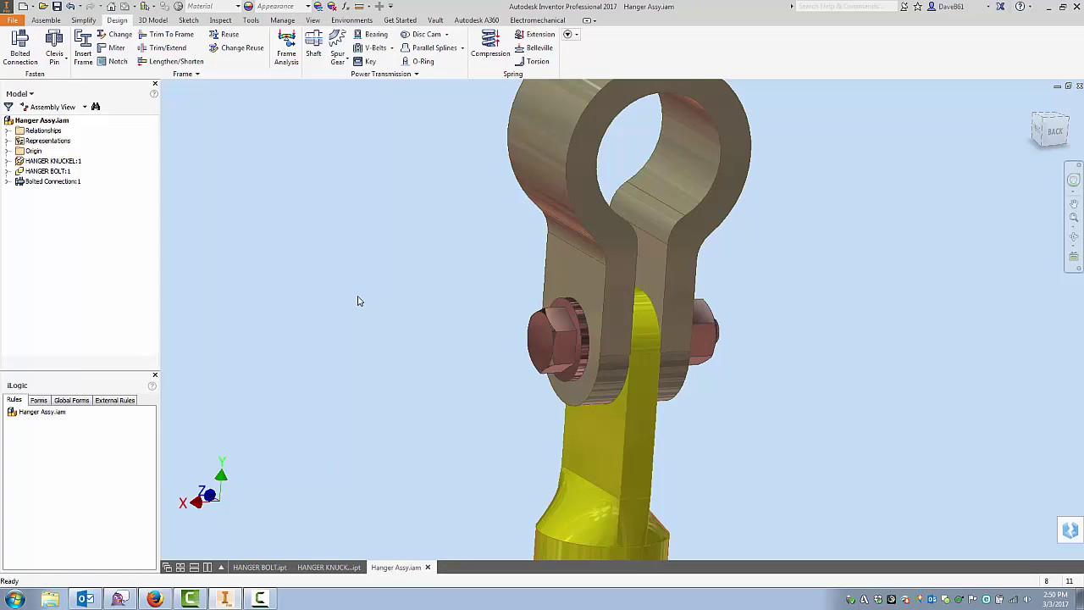
click(56, 20)
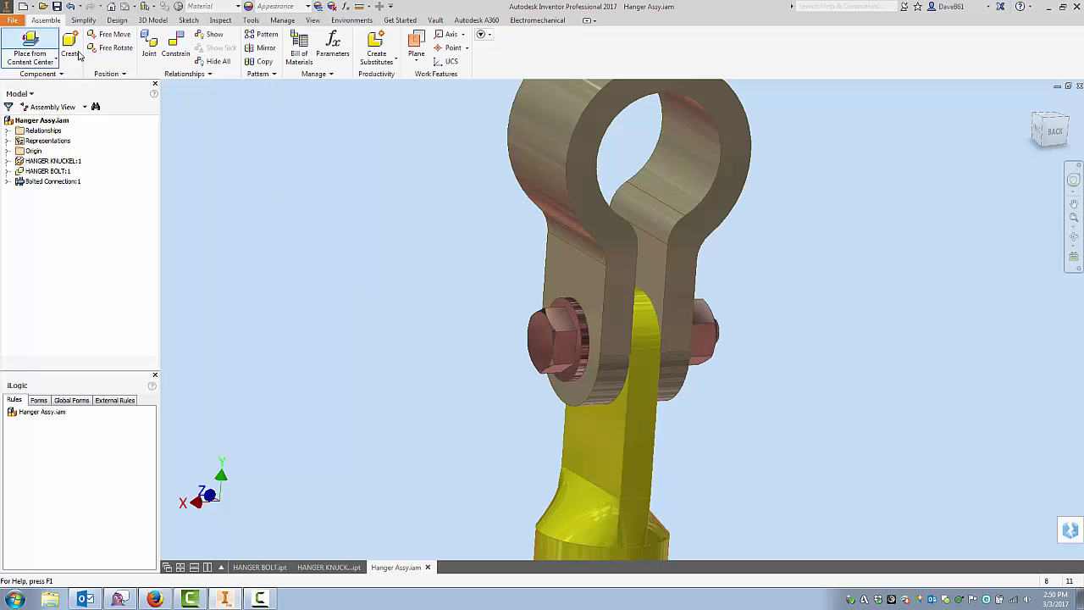
click(299, 51)
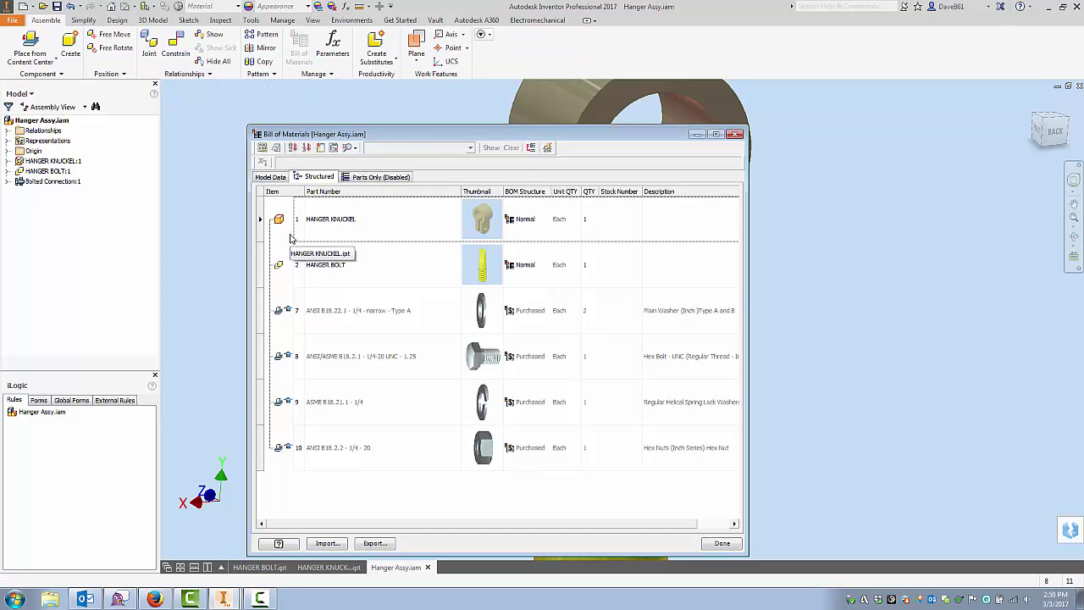
drag(403, 134, 359, 77)
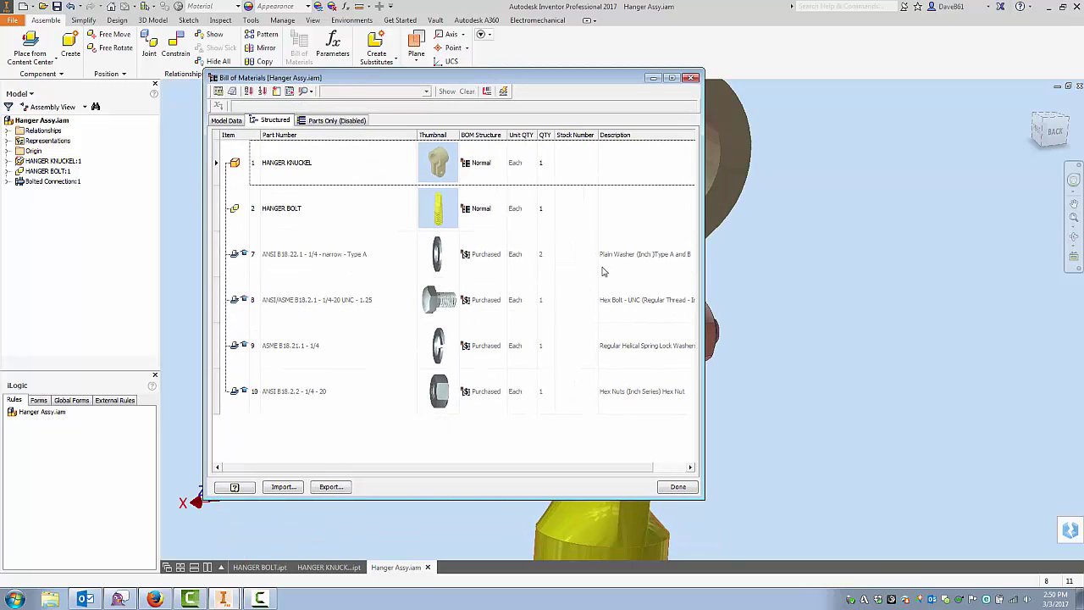
drag(702, 267, 860, 273)
drag(712, 136, 734, 135)
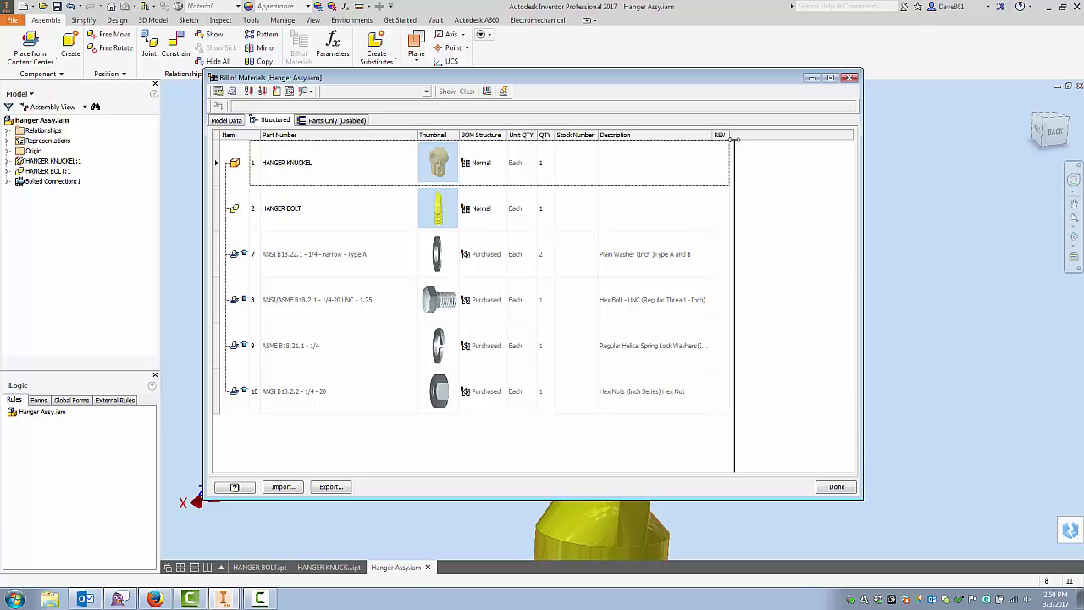
click(230, 121)
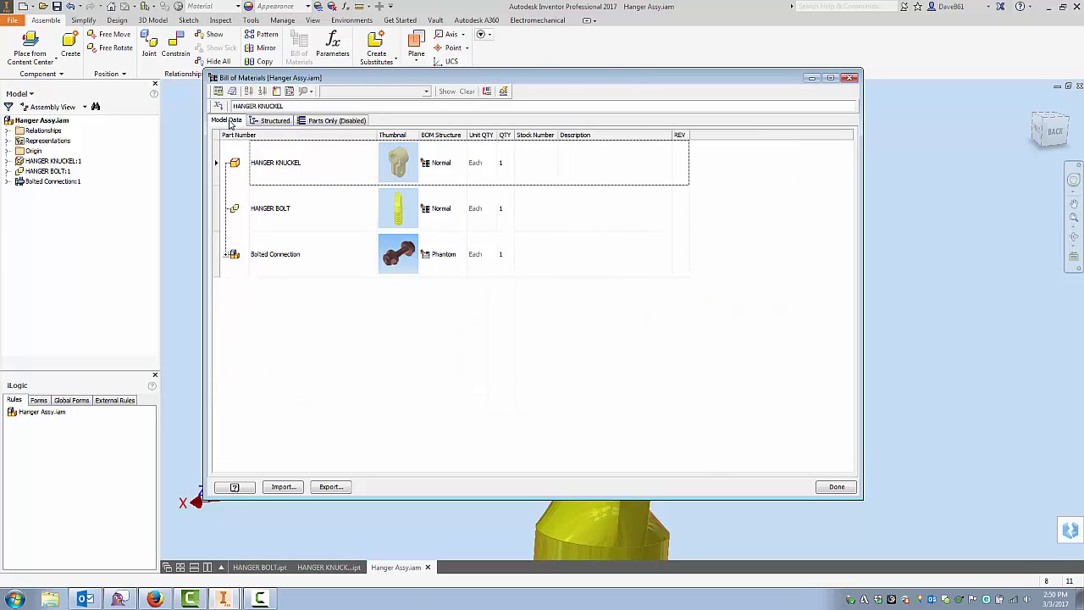
click(225, 255)
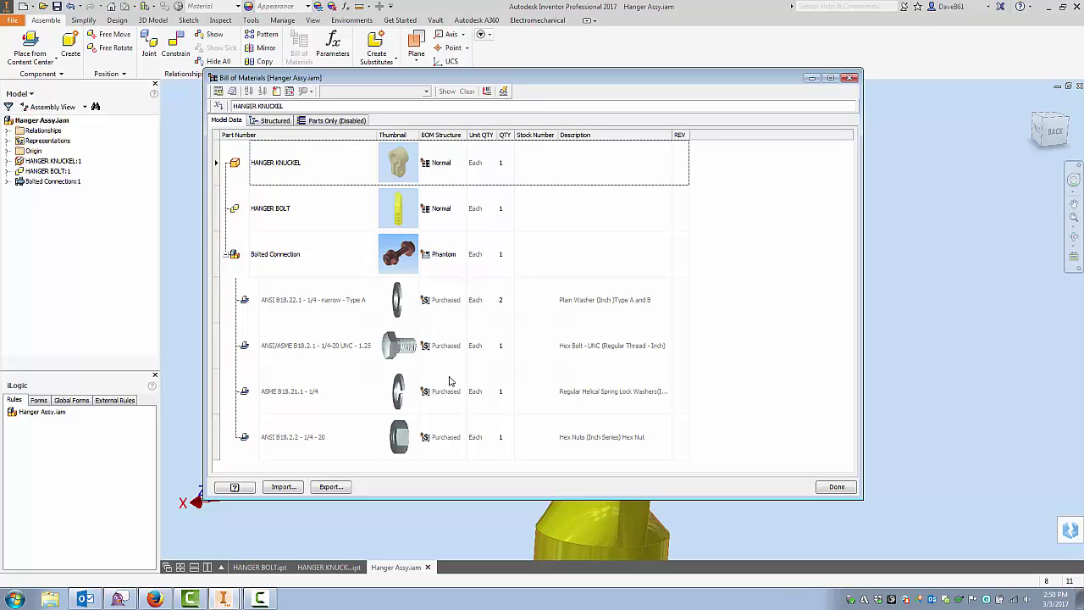
click(271, 121)
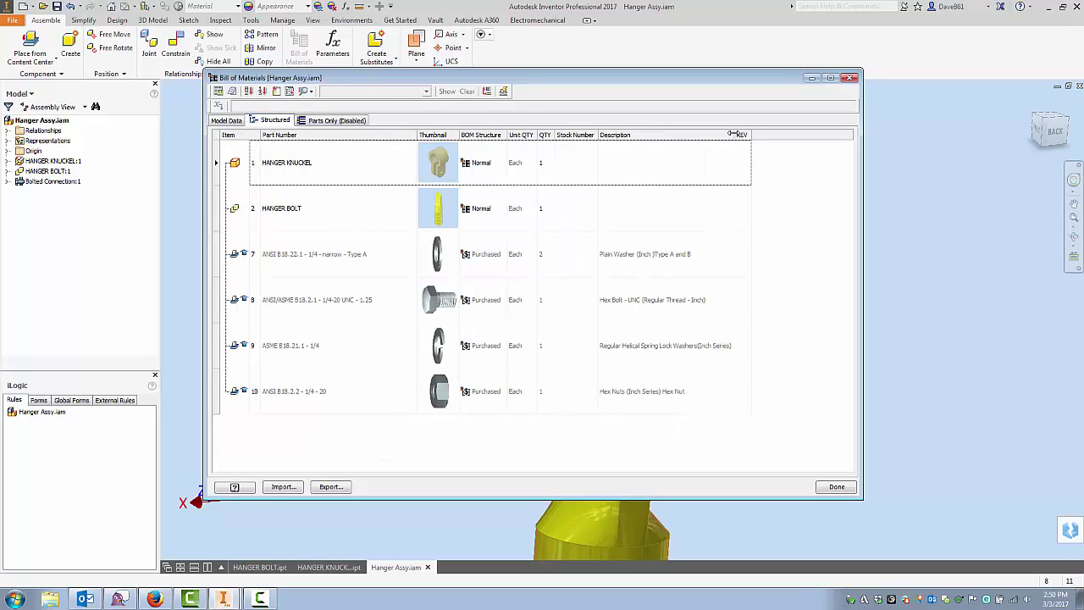
drag(731, 134, 757, 134)
click(839, 488)
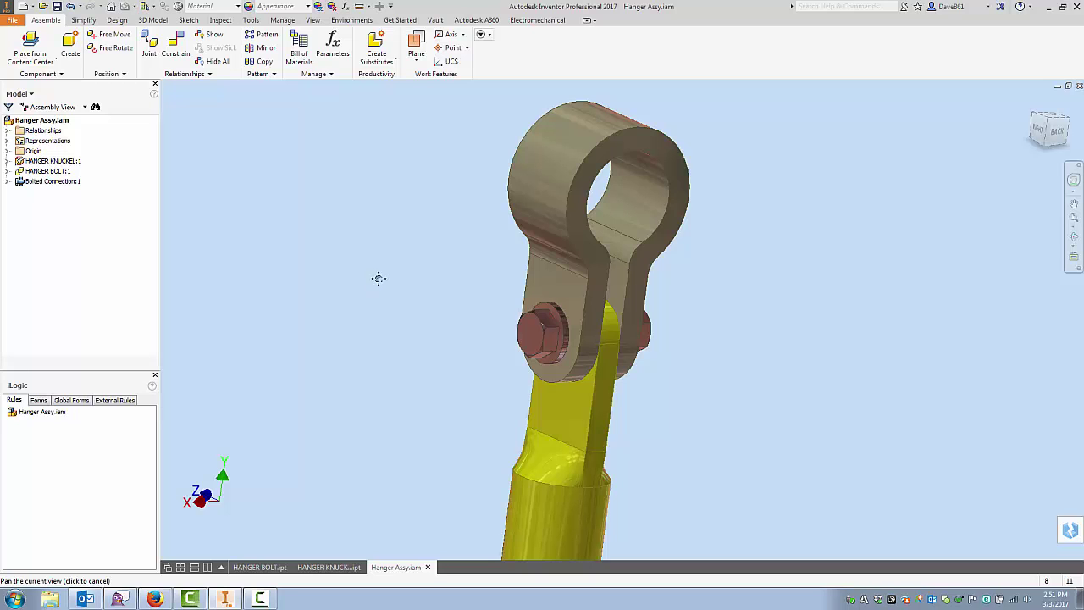
Swing the yellow hanger bolt to a new position
scroll(380, 280, up, 2)
scroll(381, 280, down, 1)
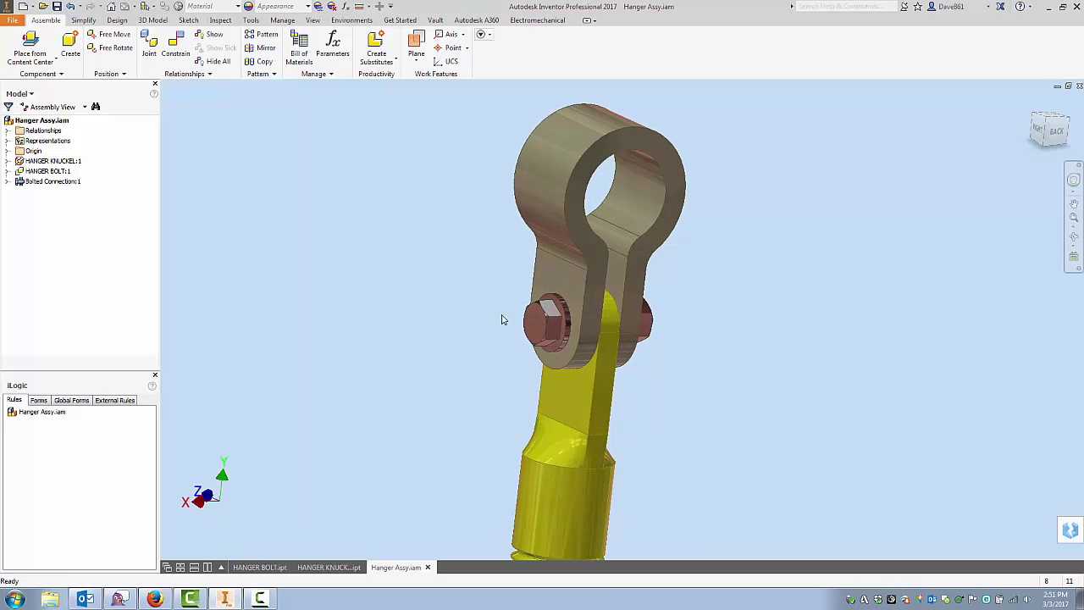
drag(591, 408, 583, 465)
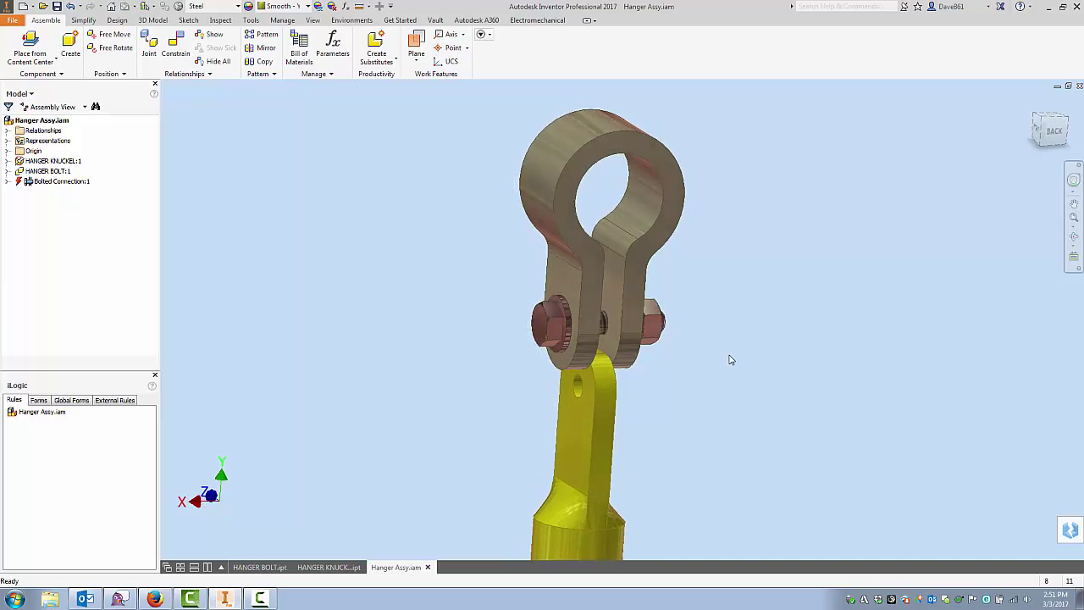
click(740, 307)
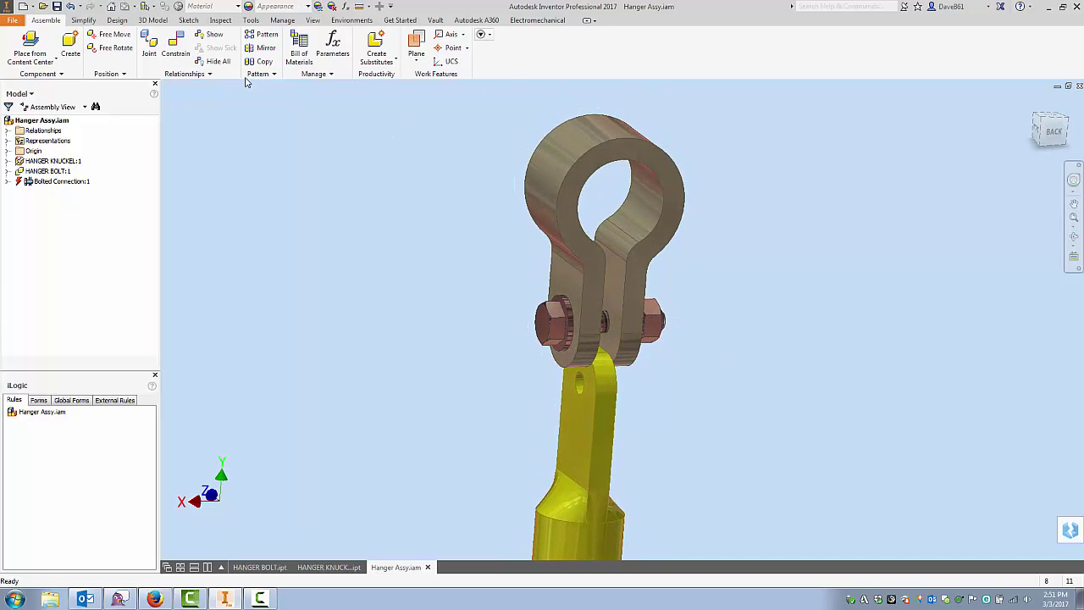
Mate the hanger bolt's eye-hole axis with the connection bolt's axis
click(177, 47)
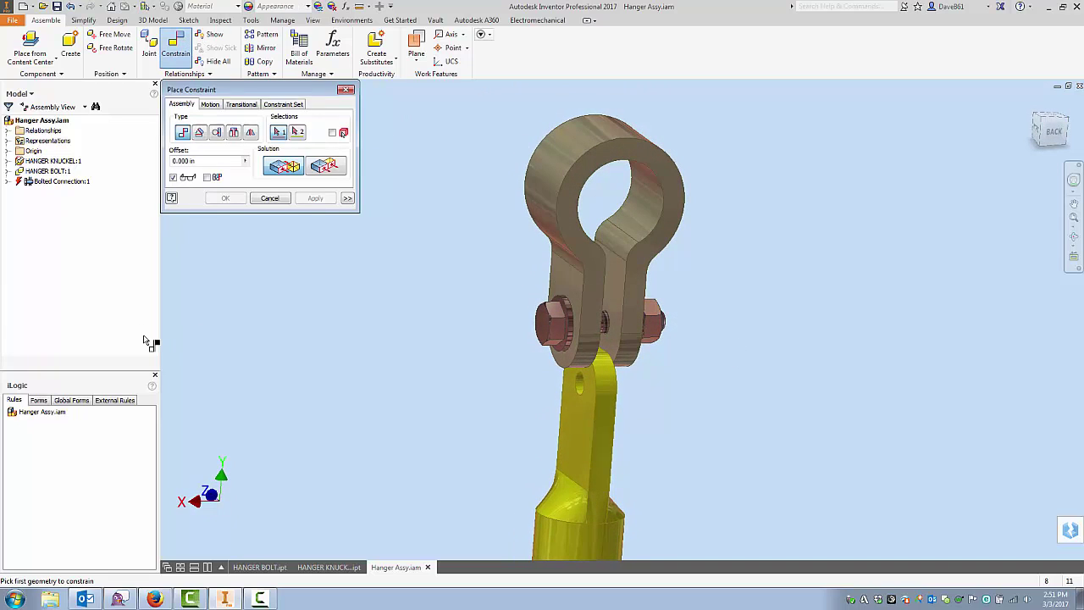
click(584, 387)
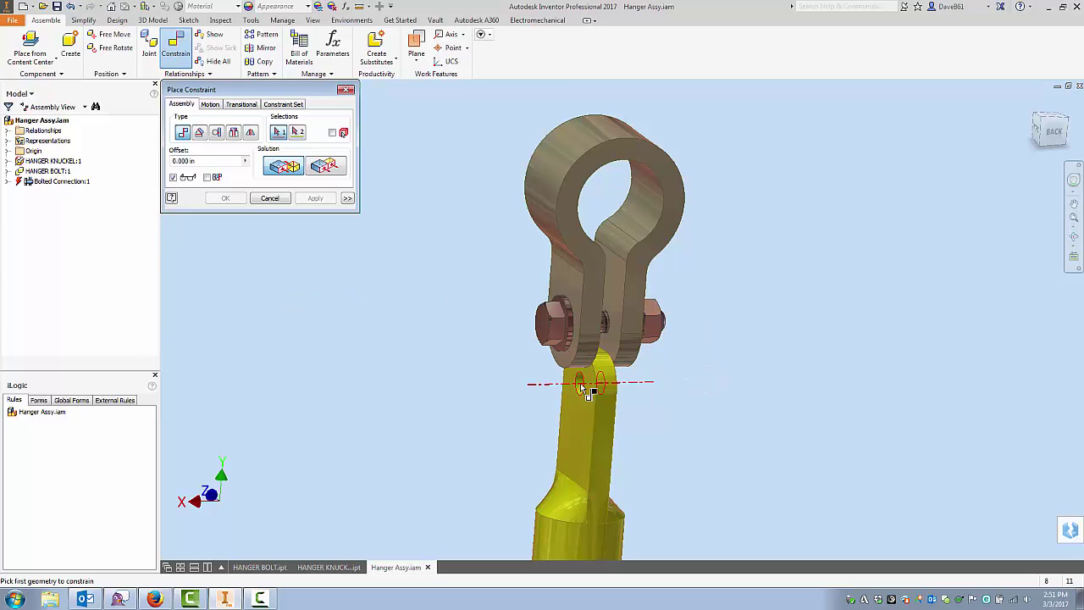
click(608, 332)
click(315, 198)
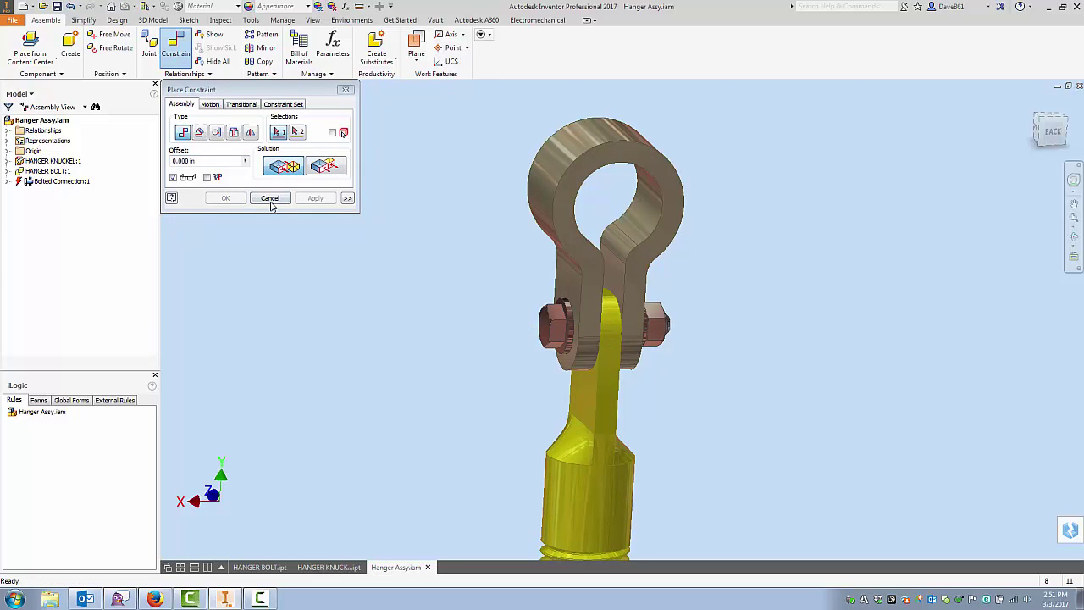
click(271, 199)
Swing the hanger bolt to test the constraint and review its constraints, including Flush:1
drag(593, 411, 600, 398)
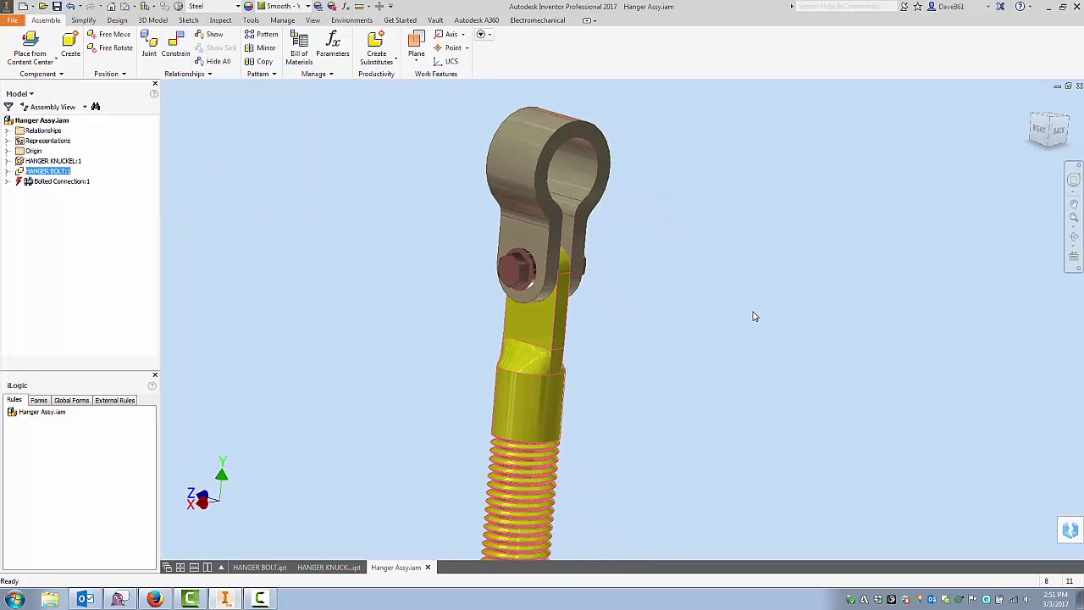
click(734, 249)
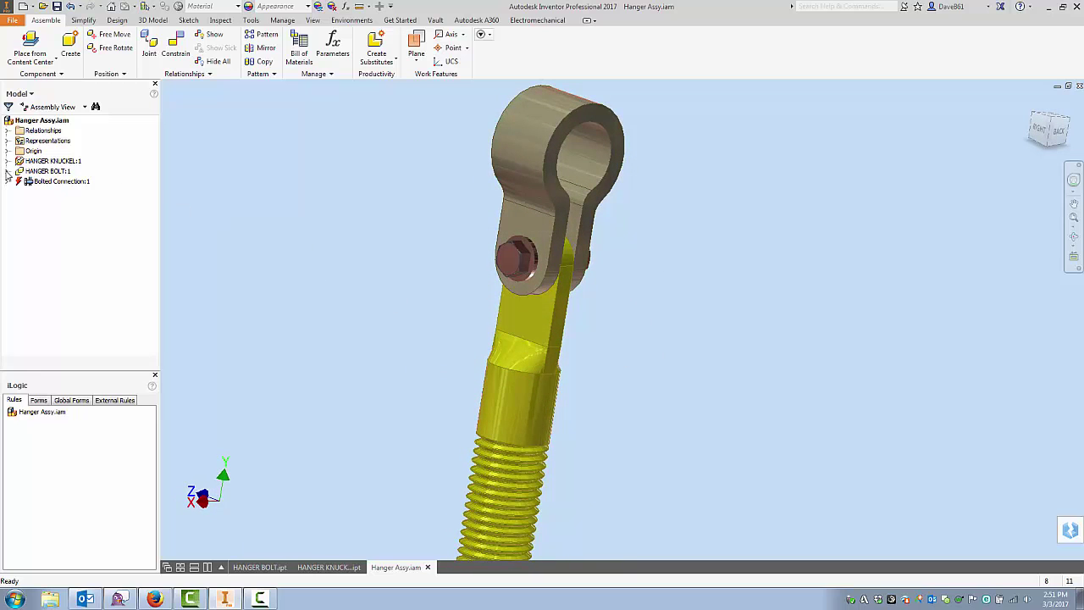
click(7, 171)
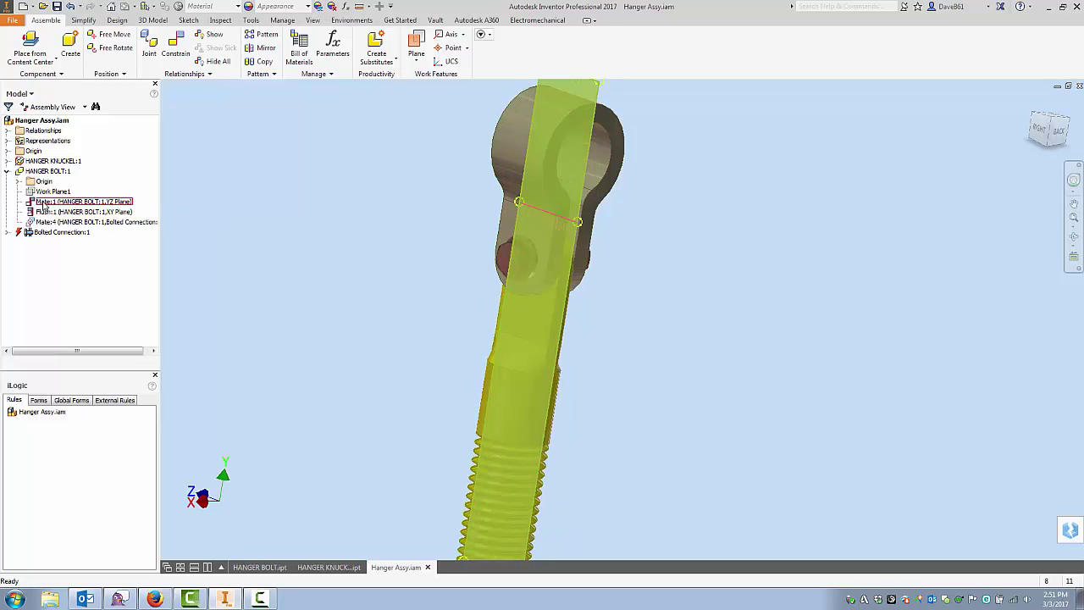
click(44, 212)
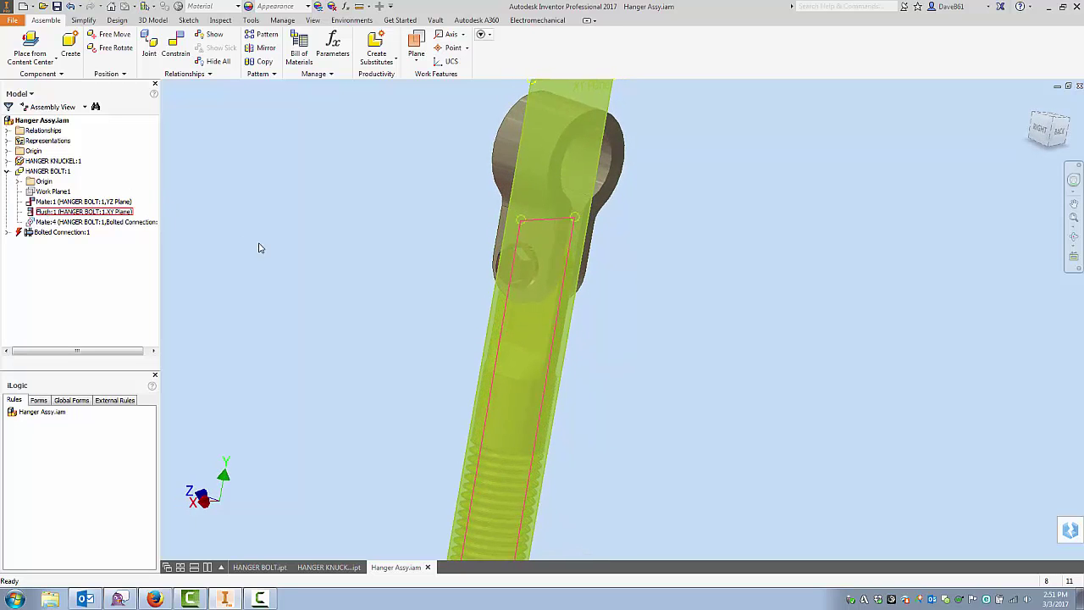
click(331, 224)
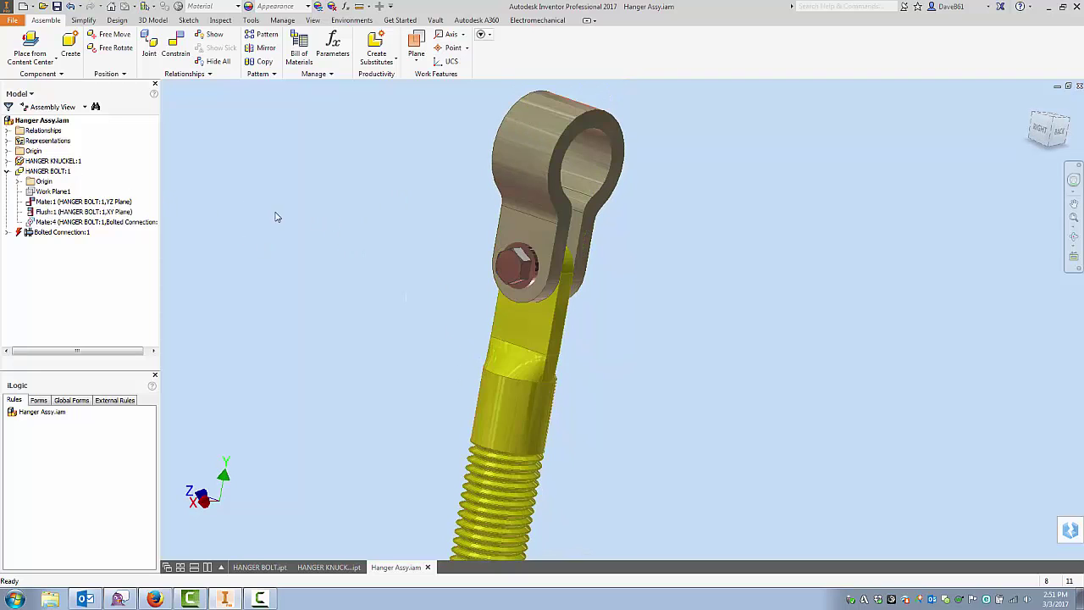
click(8, 172)
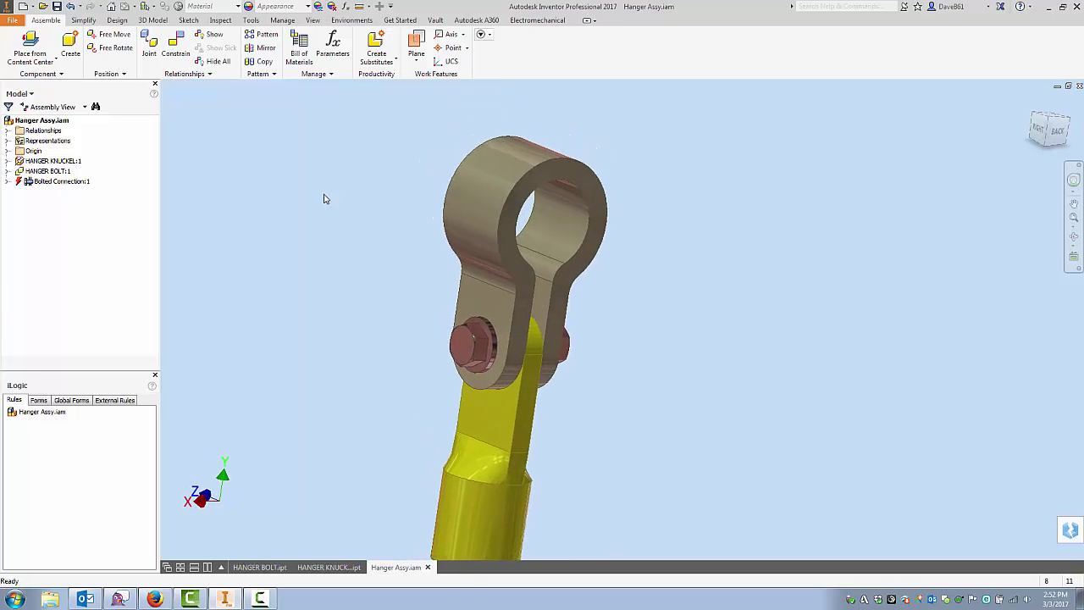
Launch the Bolted Connection generator from the Design tab for a new connection
click(117, 19)
click(20, 46)
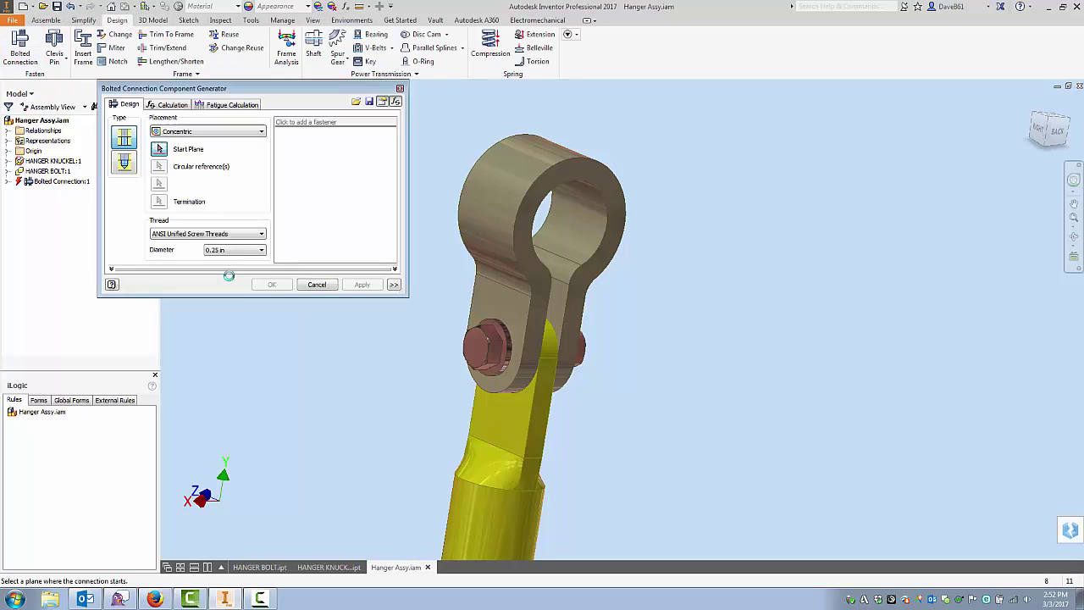